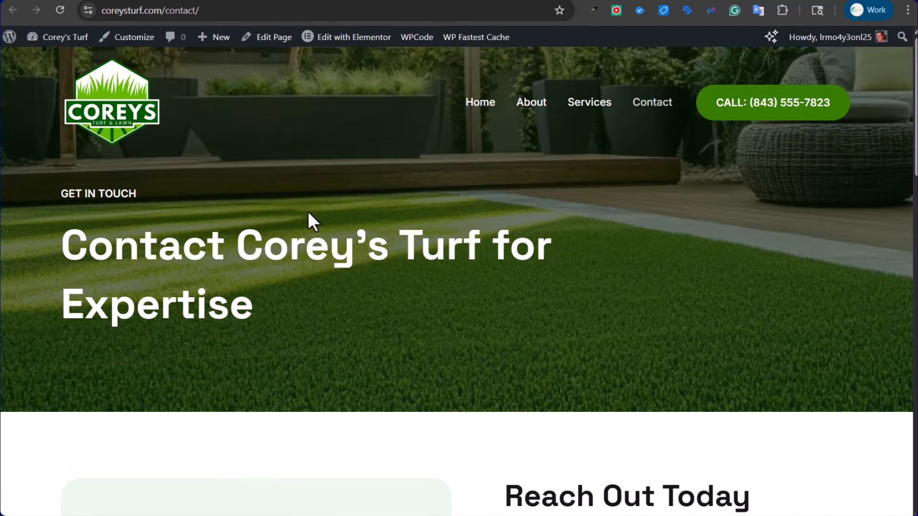
- Look over the contact form and contact details on the coreysturf.com contact page
scroll(303, 213, down, 5)
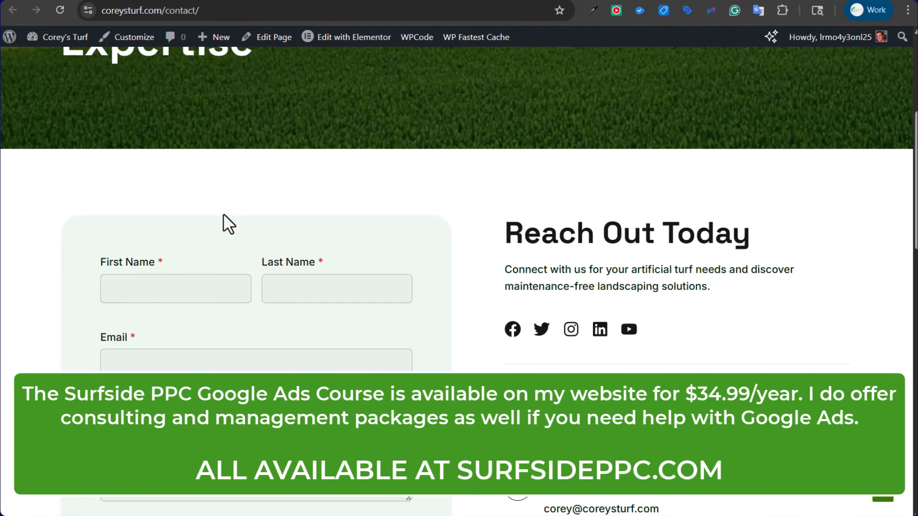
scroll(167, 253, down, 3)
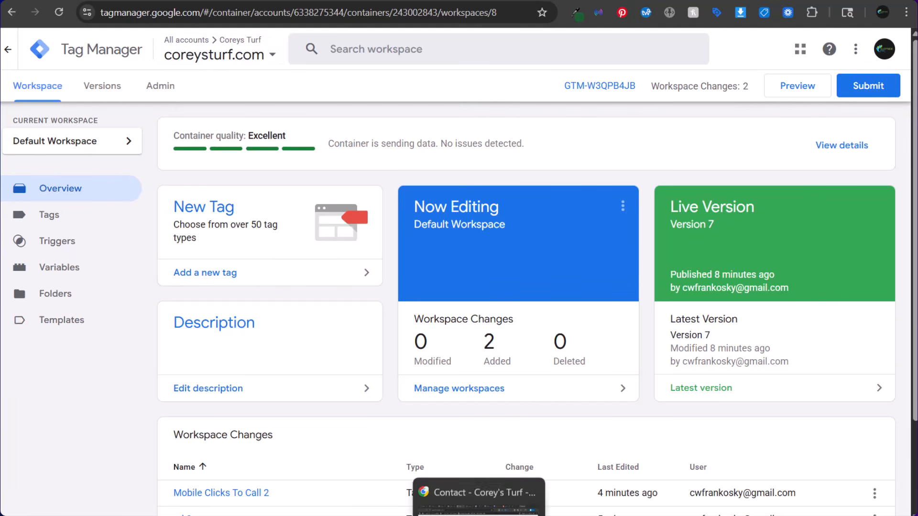
click(478, 515)
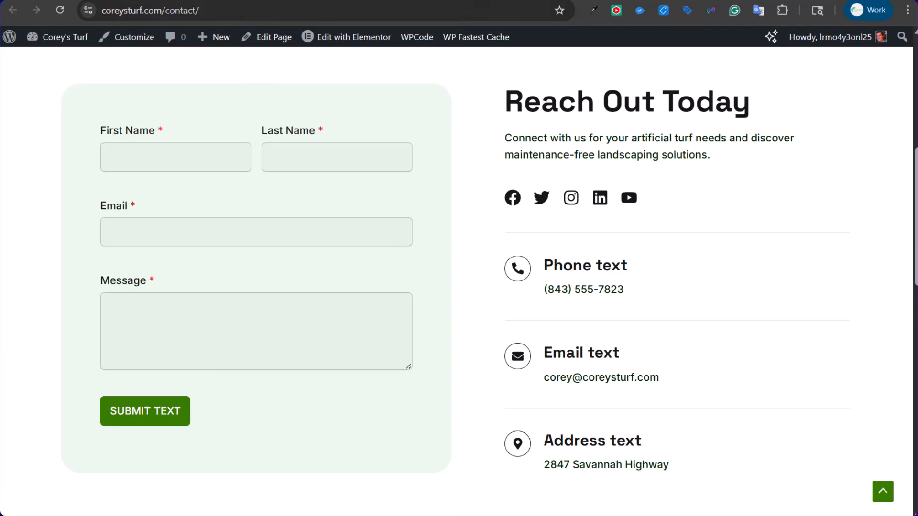
- Open the Corey's Turf WordPress dashboard and review the list of installed plugins, including WPCode Lite
click(65, 37)
mouse_move(66, 39)
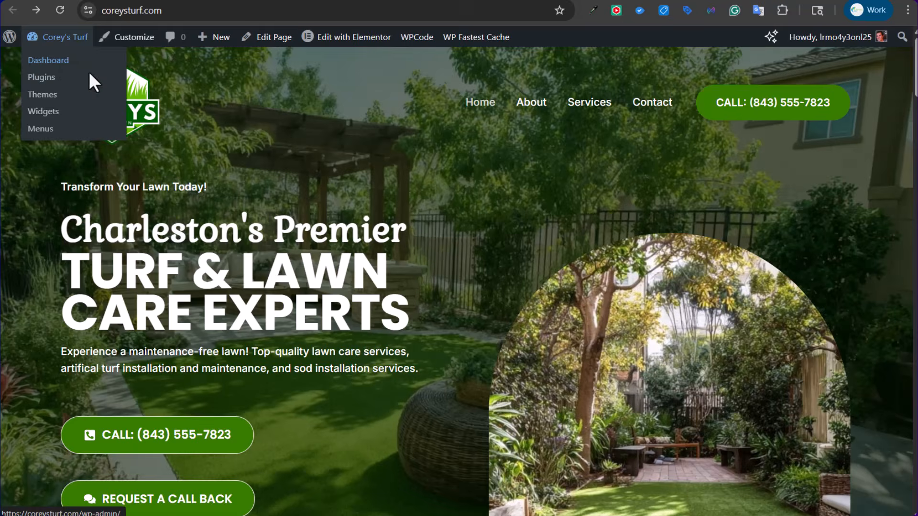
click(64, 60)
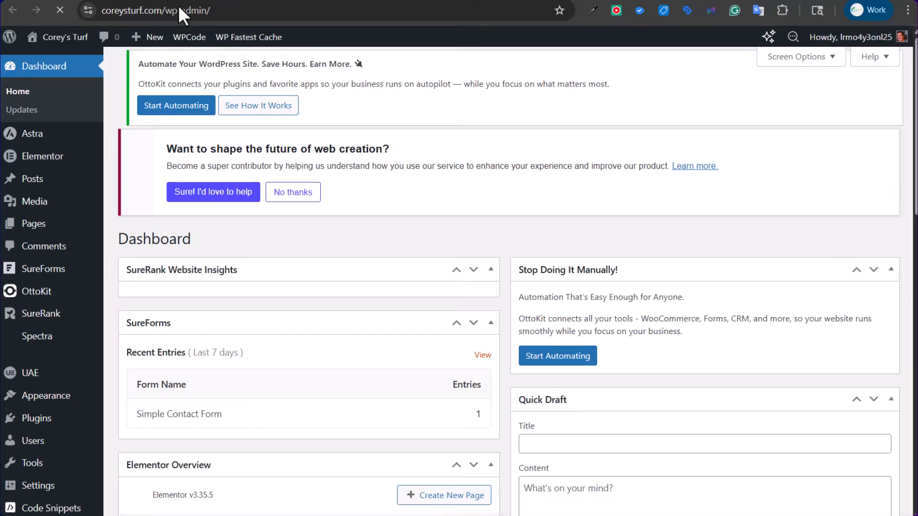
scroll(466, 187, down, 3)
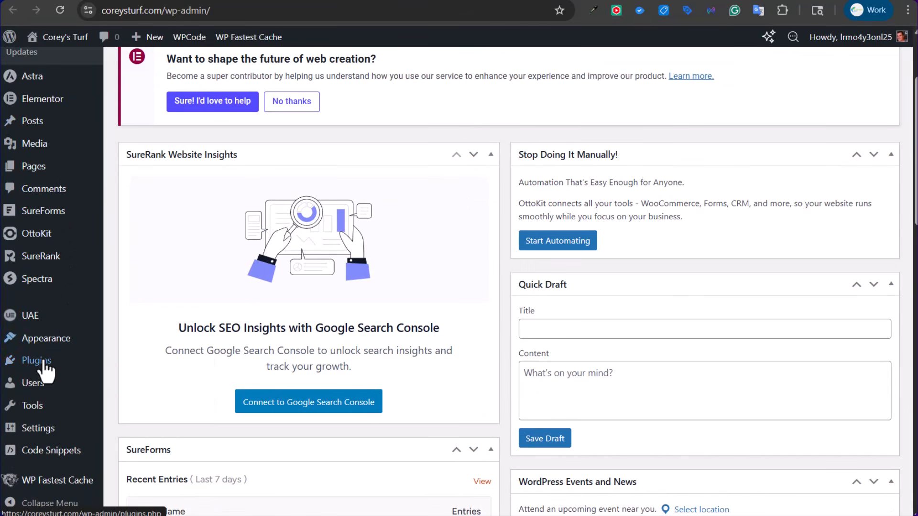
mouse_move(38, 360)
click(136, 364)
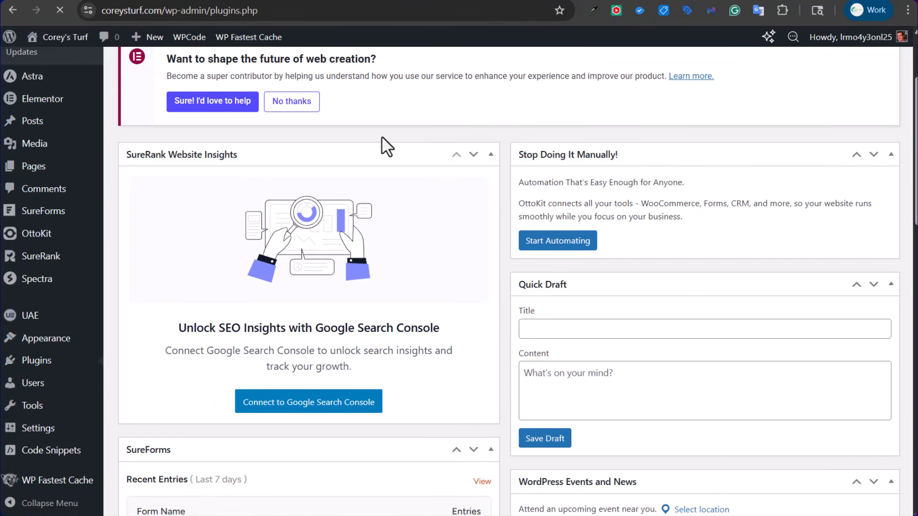
scroll(455, 138, down, 10)
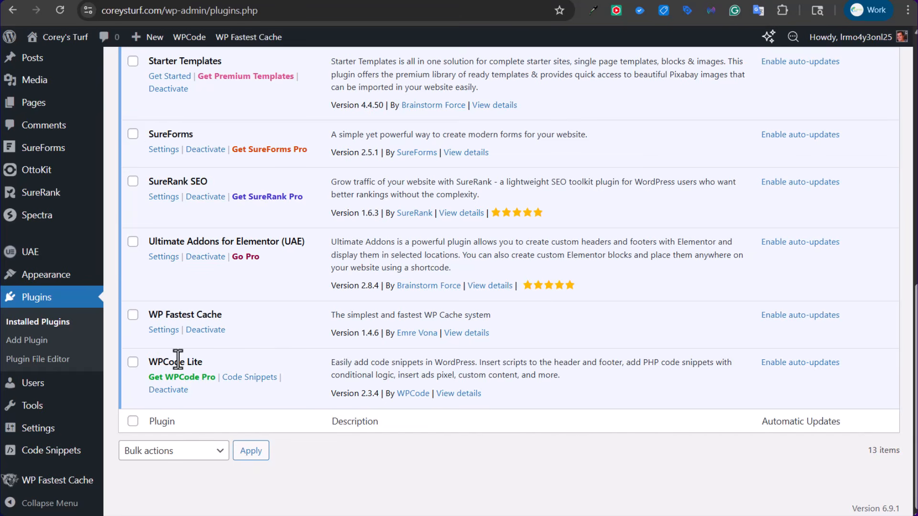
scroll(232, 199, up, 6)
scroll(192, 239, down, 4)
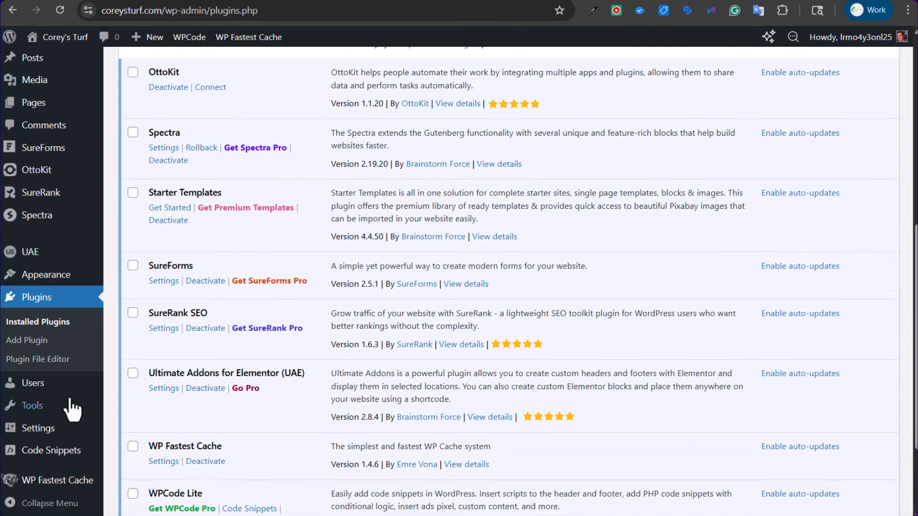
- Open the Header & Footer page of Code Snippets and examine the Google Tag Manager code in the Header and Body sections
mouse_move(48, 466)
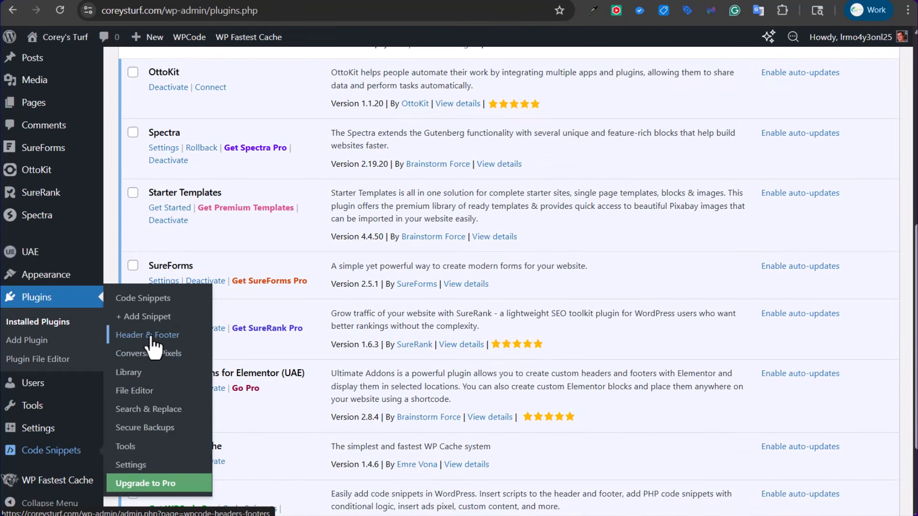
scroll(359, 308, down, 4)
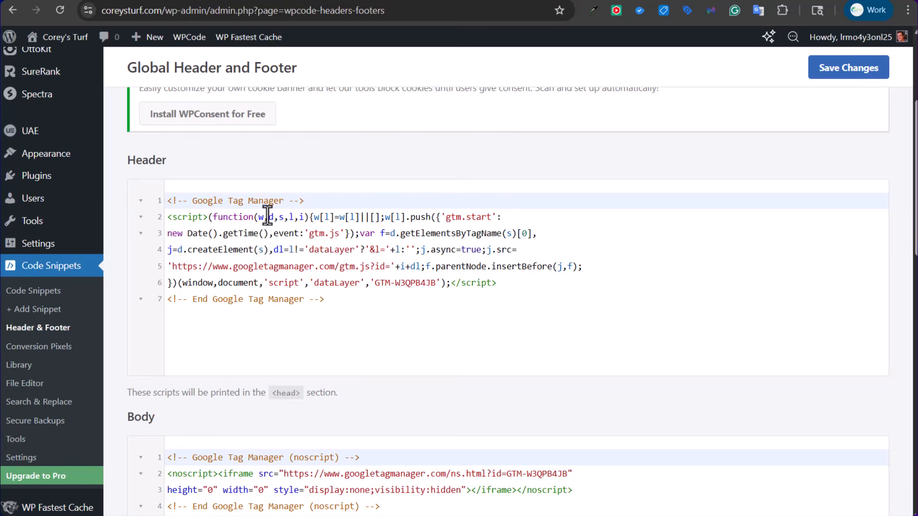
scroll(266, 213, down, 3)
scroll(386, 166, up, 3)
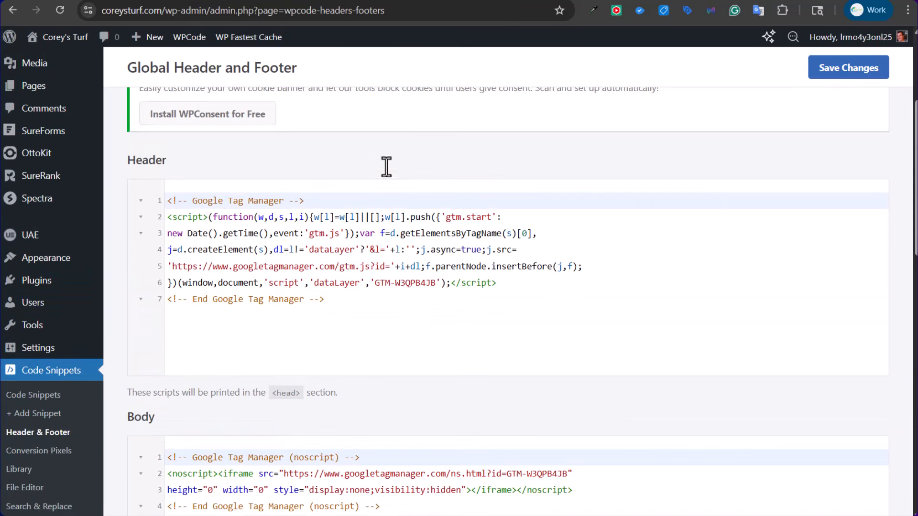
click(210, 166)
scroll(173, 226, up, 4)
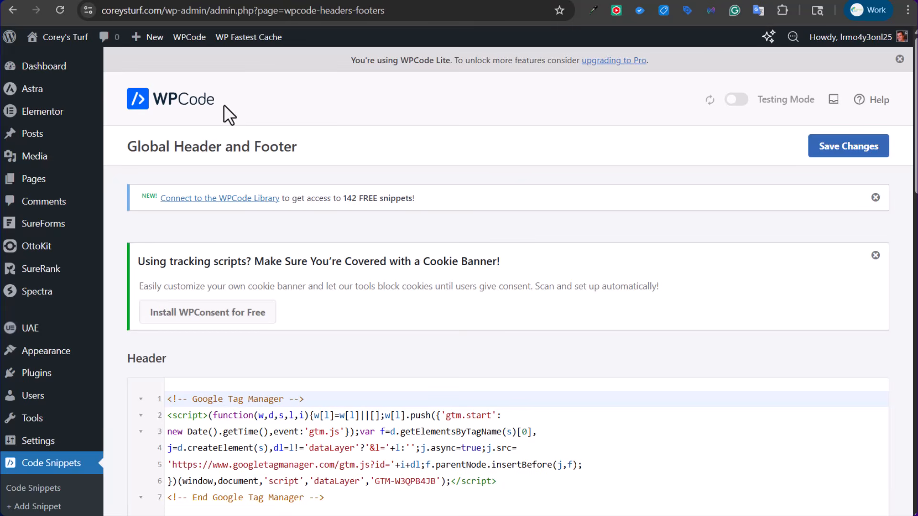
scroll(223, 104, down, 5)
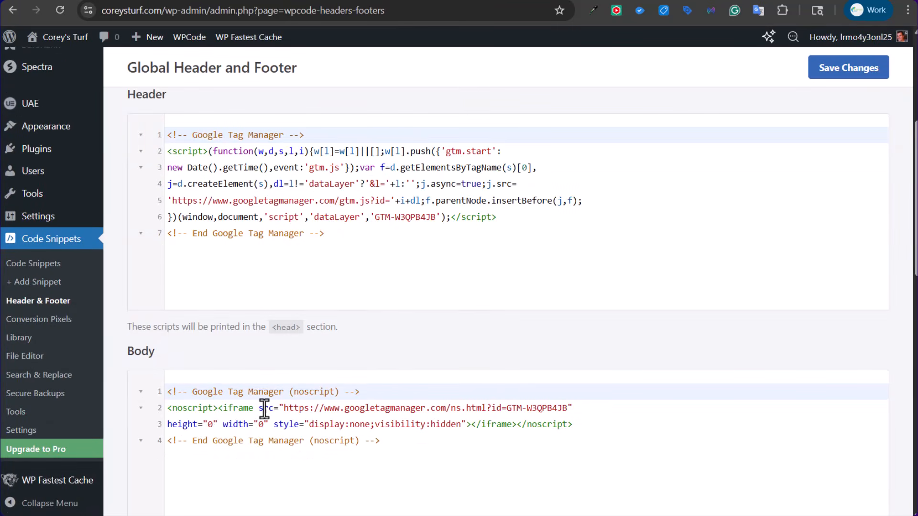
- Switch to Google Tag Manager, view the container's Google Tag Manager installation instructions, and return to the workspace
click(631, 515)
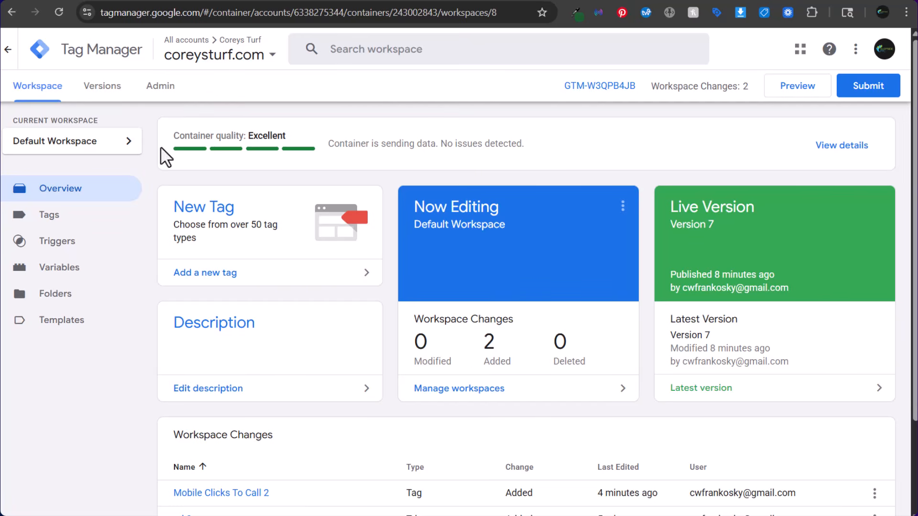
click(146, 93)
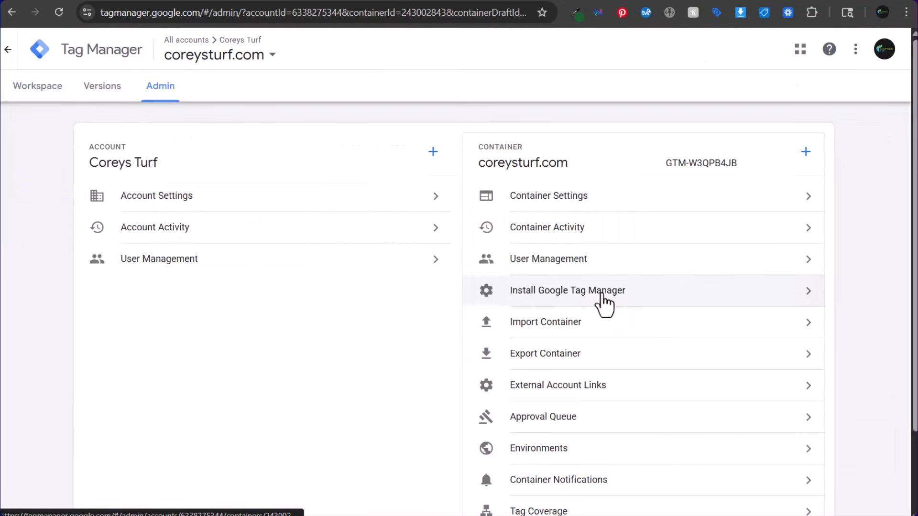
click(604, 303)
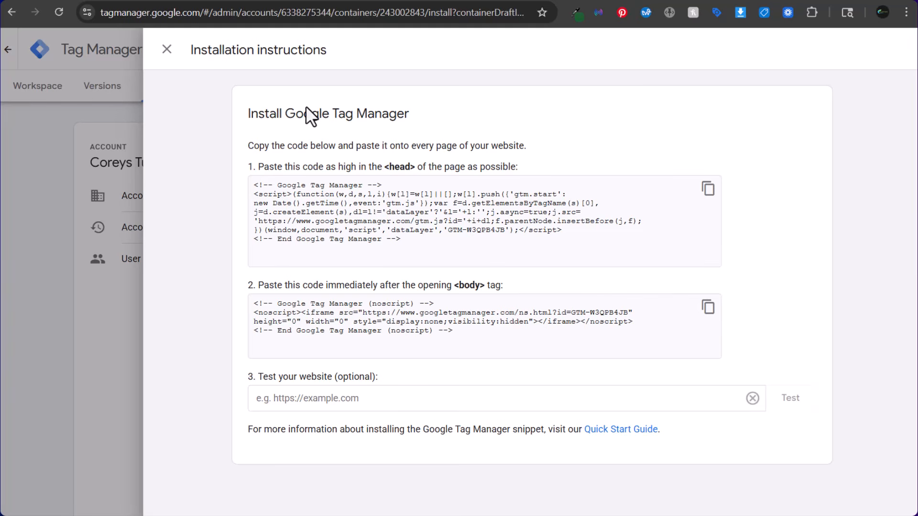
click(166, 50)
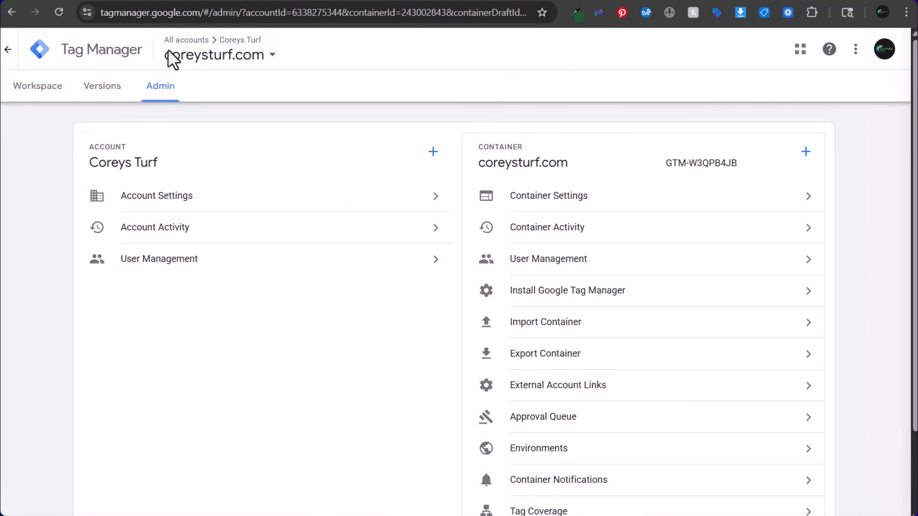
click(27, 95)
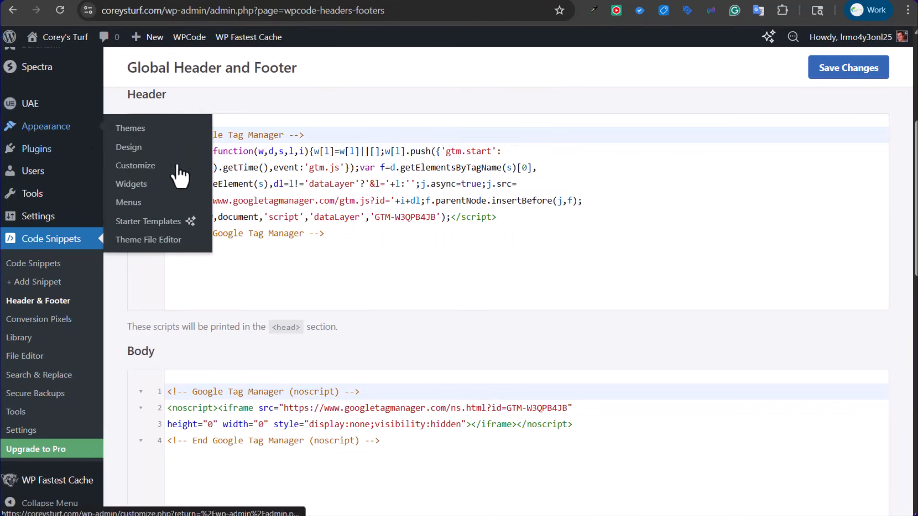
- Switch to the WordPress admin and open the Simple Contact Form from the SureForms forms list for editing
scroll(272, 178, up, 5)
mouse_move(49, 228)
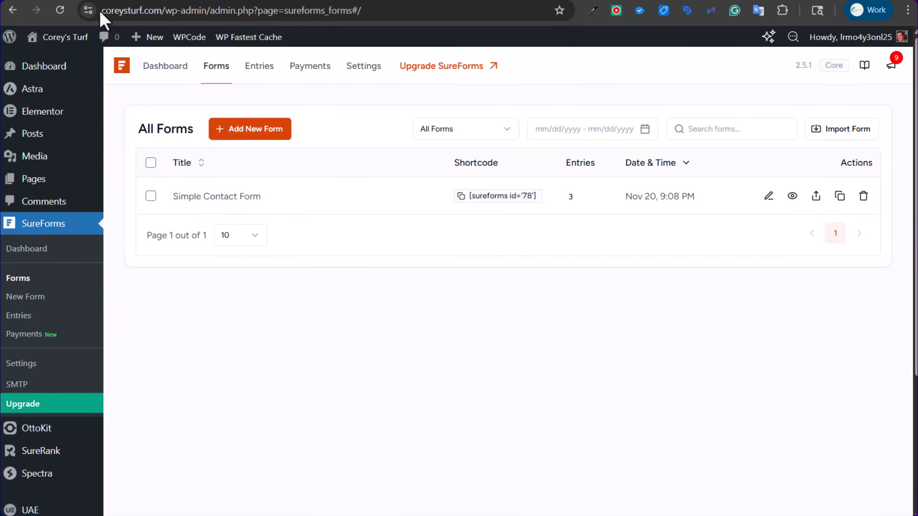
click(242, 195)
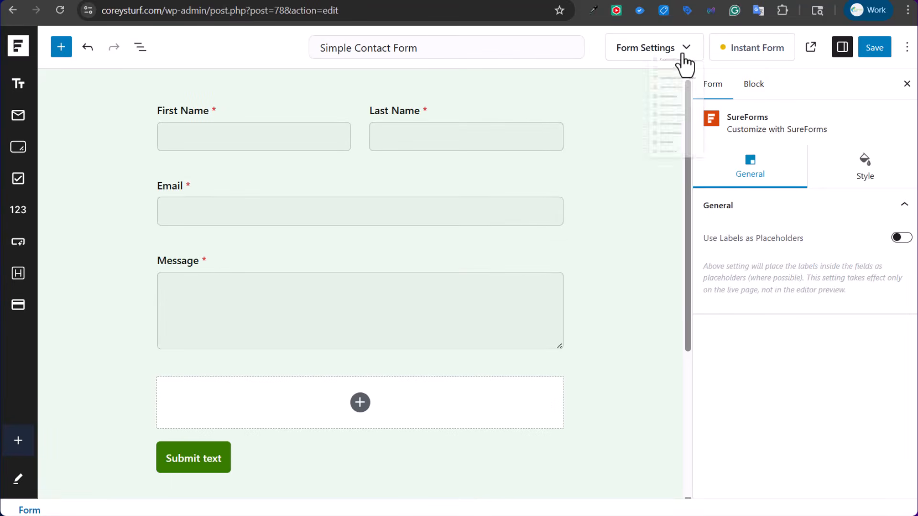
- Review the settings available for the contact form and open its Form Confirmation settings
click(681, 54)
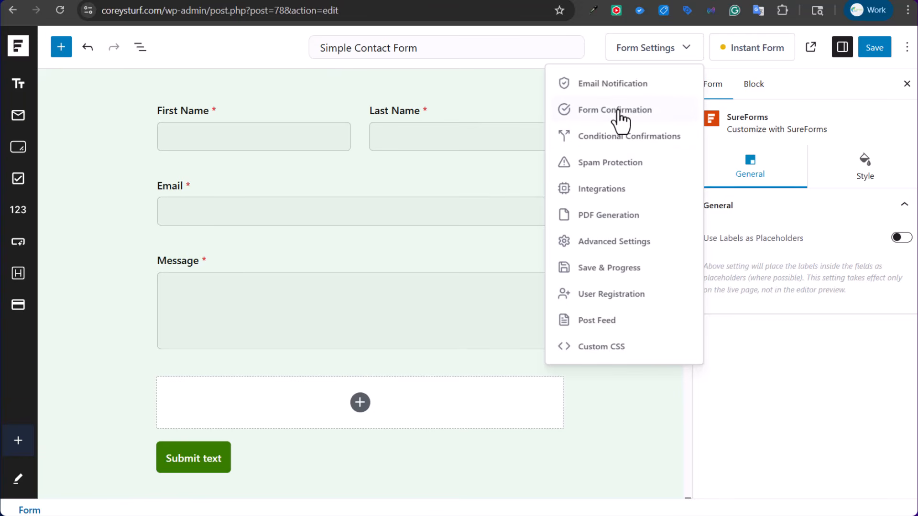
click(492, 96)
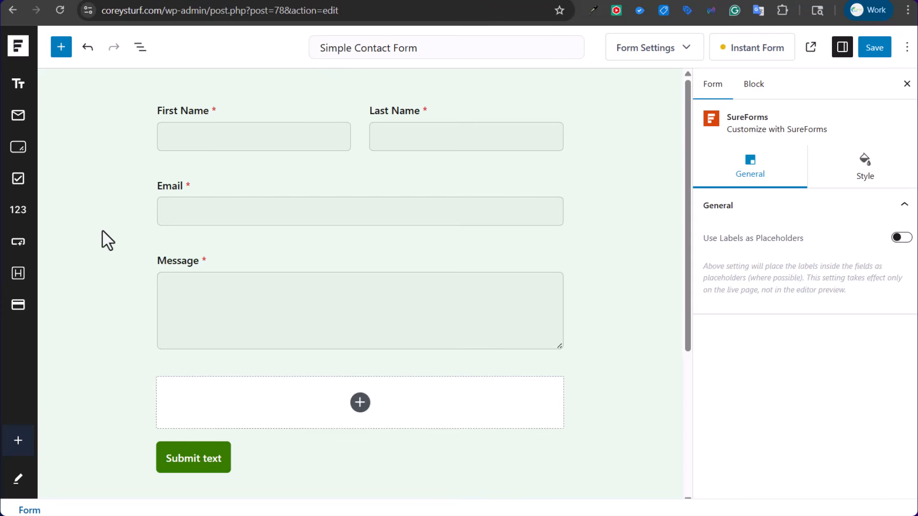
click(652, 50)
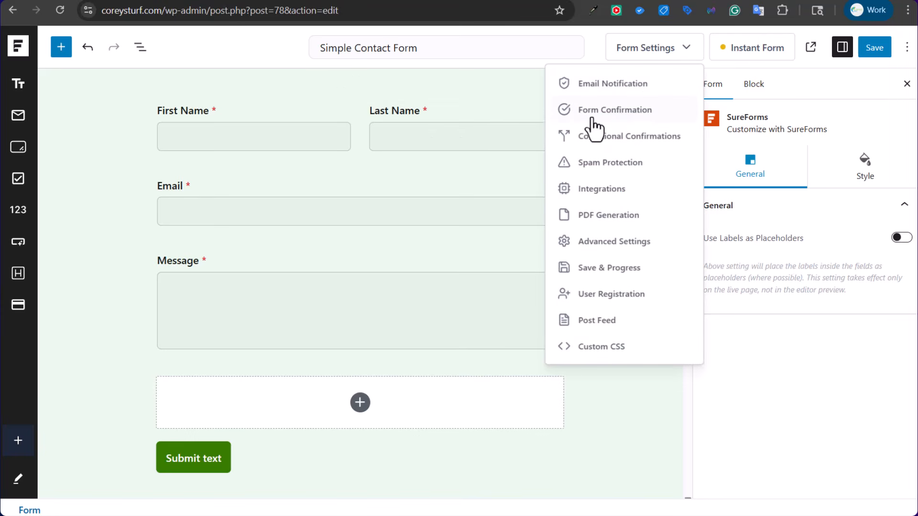
click(621, 115)
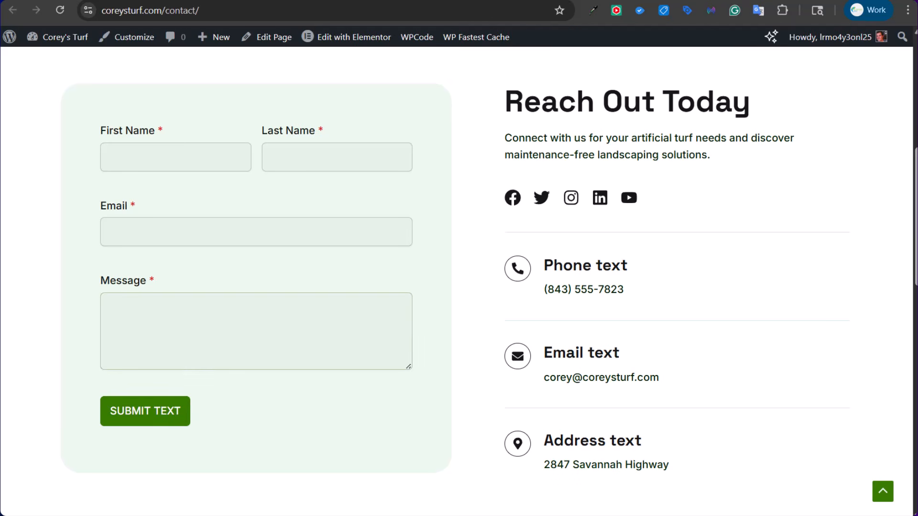
click(652, 515)
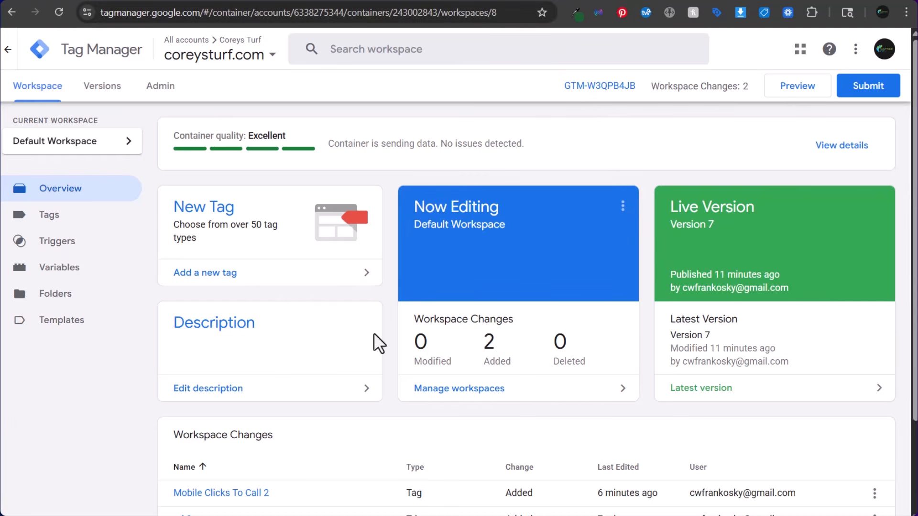
click(797, 95)
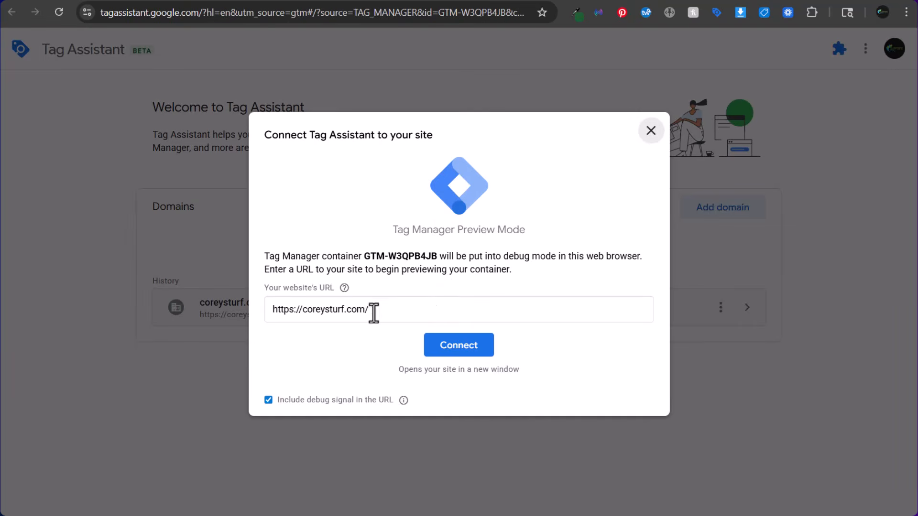
click(446, 344)
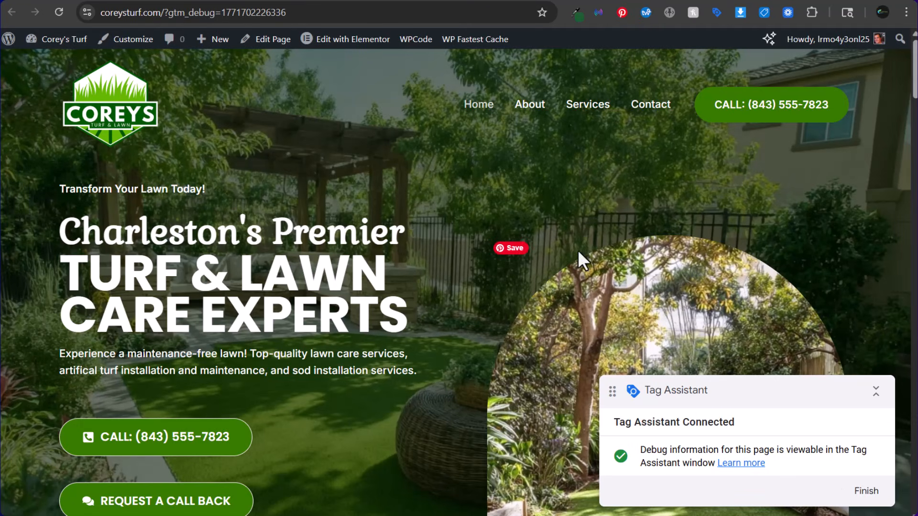
- Check the previewed home page and the Tag Assistant summary of fired tags, then return to the site
scroll(579, 253, down, 10)
scroll(467, 219, up, 4)
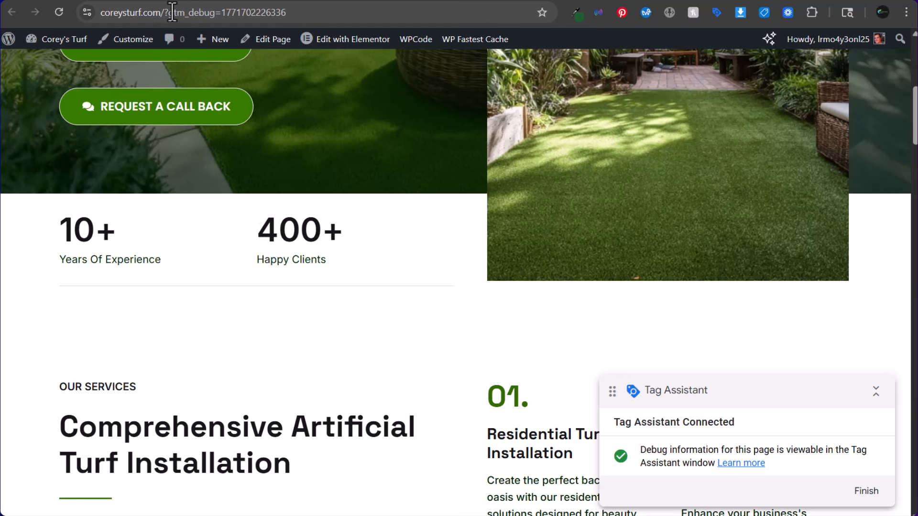
click(326, 0)
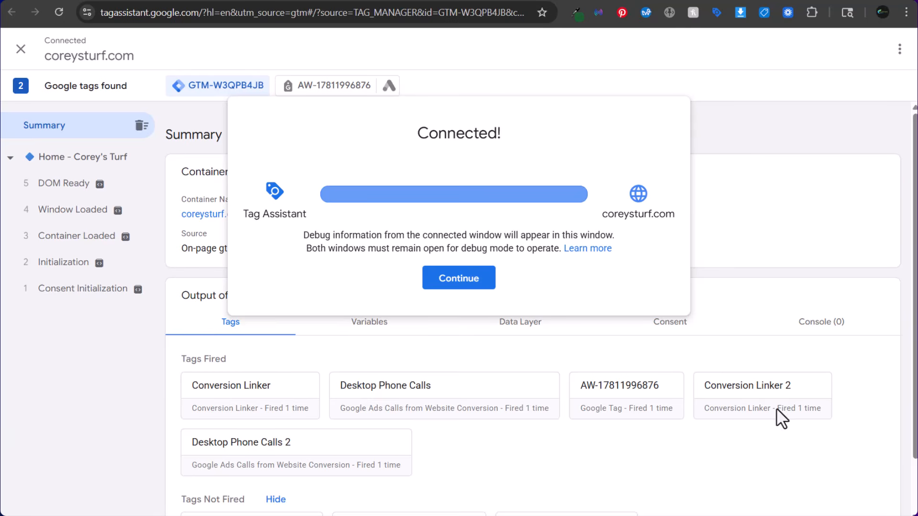
click(452, 0)
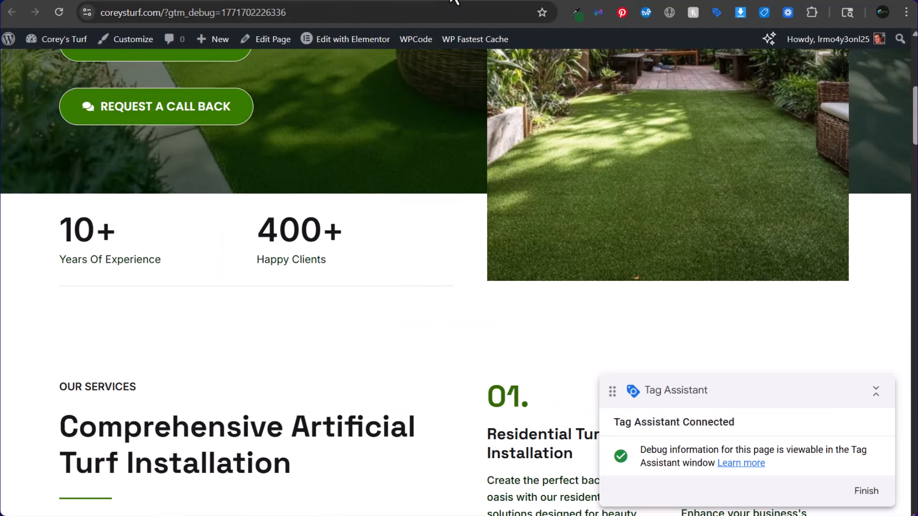
- Locate the contact form on the previewed home page, select its First Name field, and switch back to Tag Assistant
scroll(372, 243, down, 20)
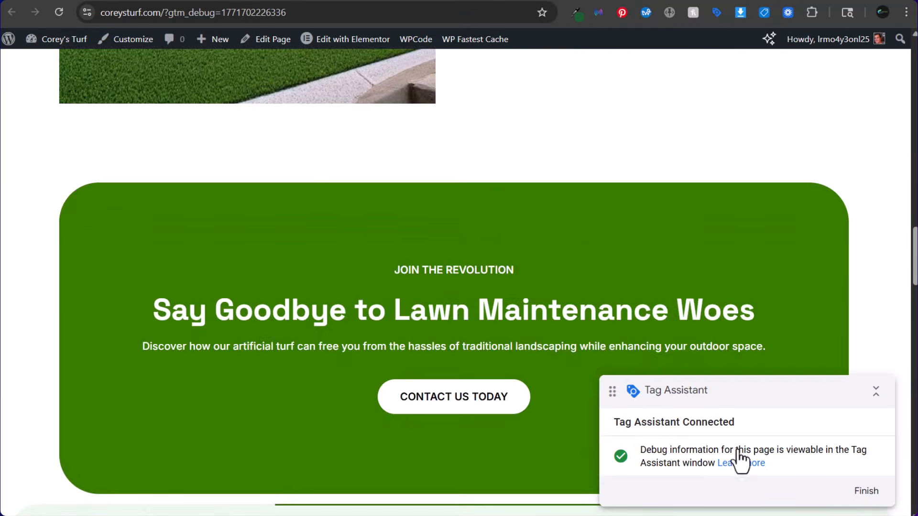
scroll(483, 295, down, 5)
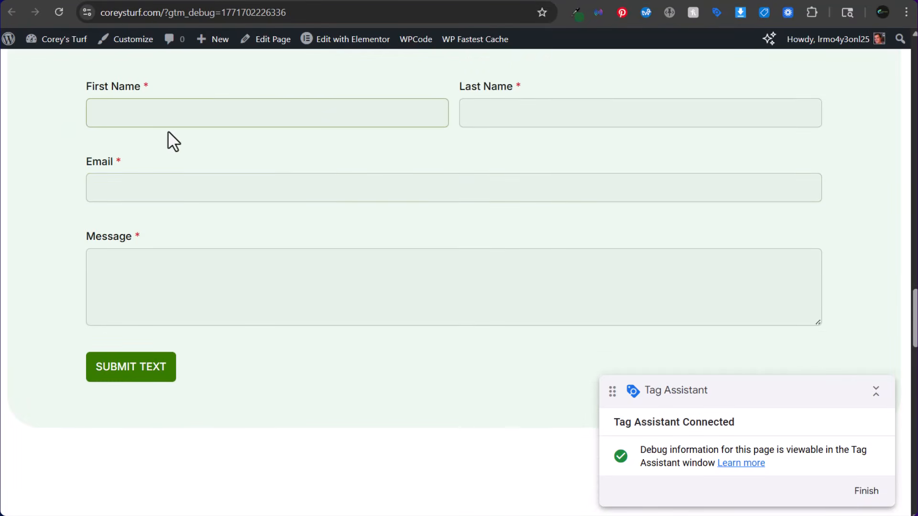
click(158, 118)
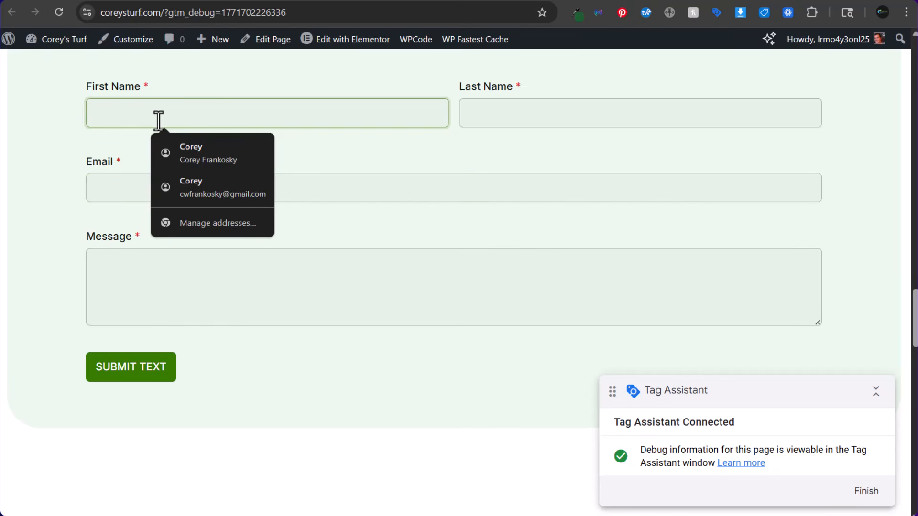
click(350, 0)
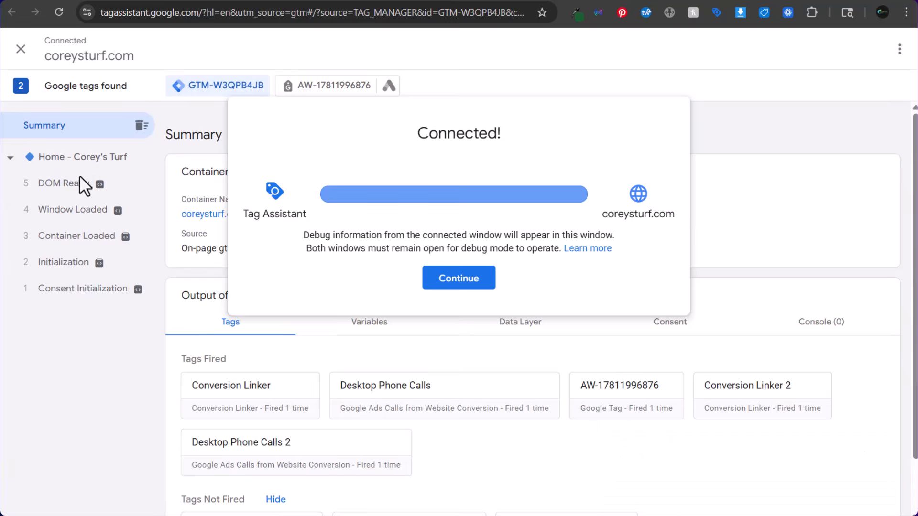
- Enter Test as the First Name in the previewed site's contact form, then return to Tag Assistant
click(468, 1)
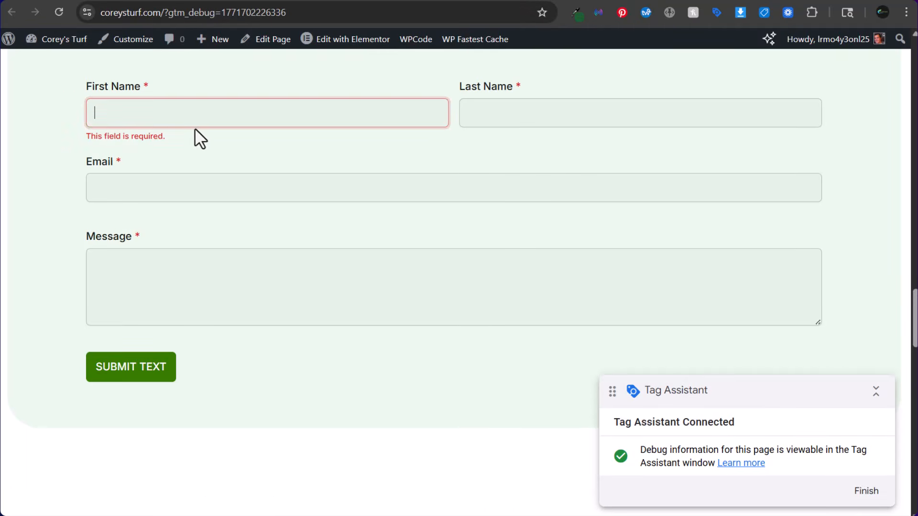
text(Test)
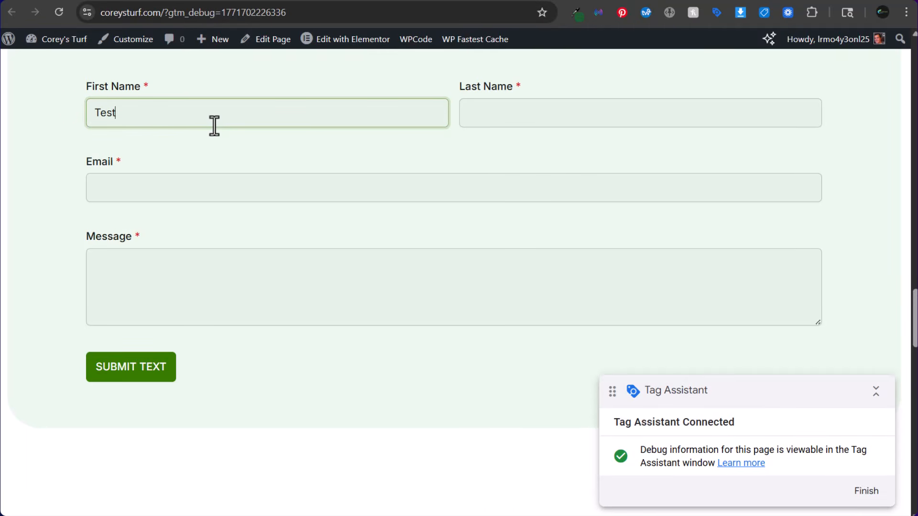
click(39, 133)
click(326, 1)
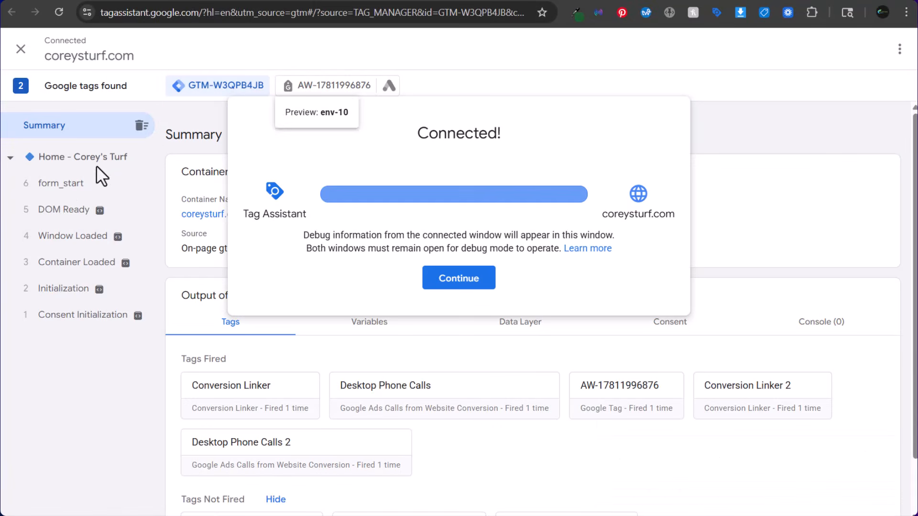
- Open the form_start event and examine its variables, focusing on the _event and _url values
click(67, 189)
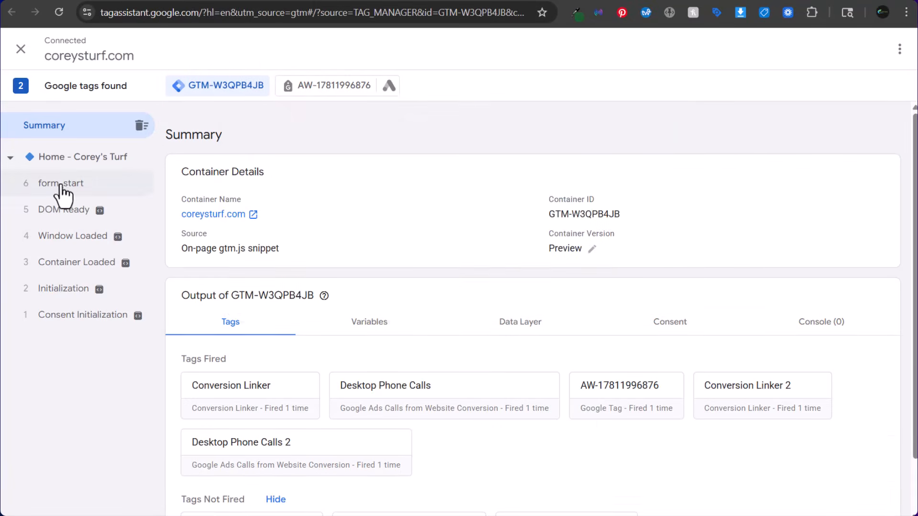
click(68, 192)
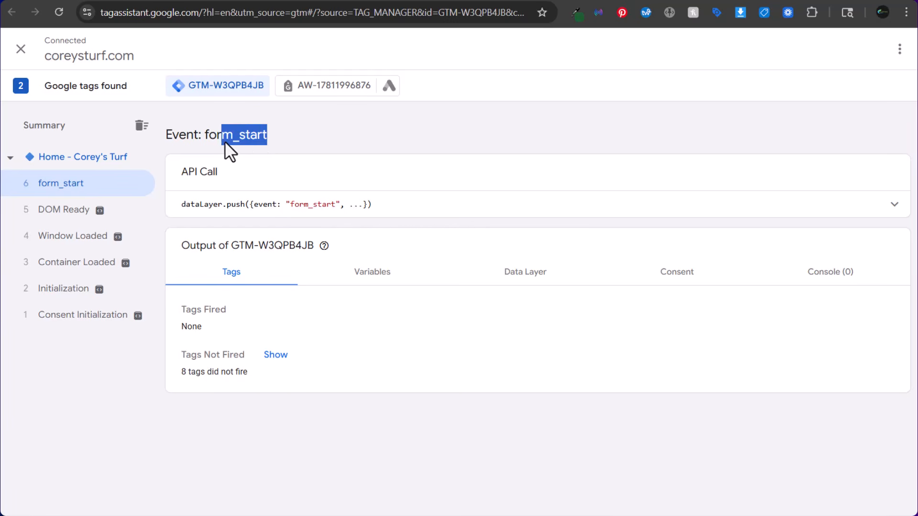
click(368, 272)
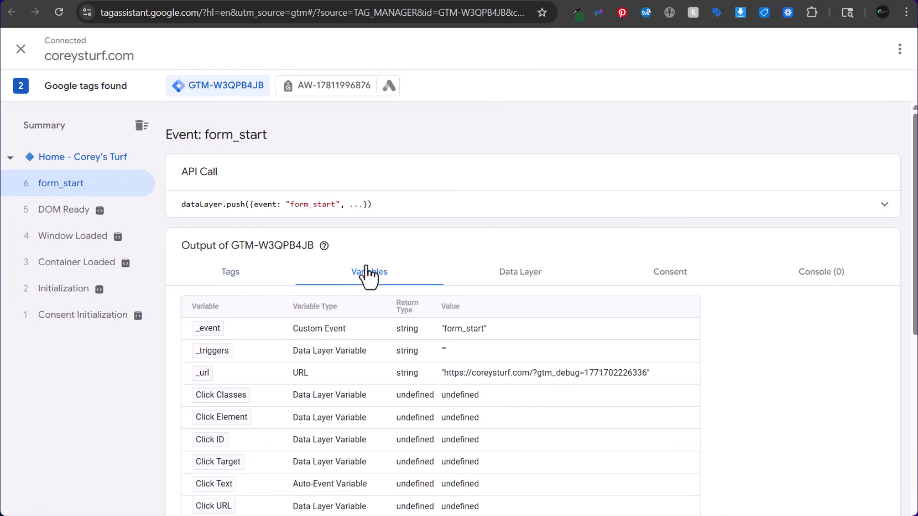
scroll(639, 342, down, 3)
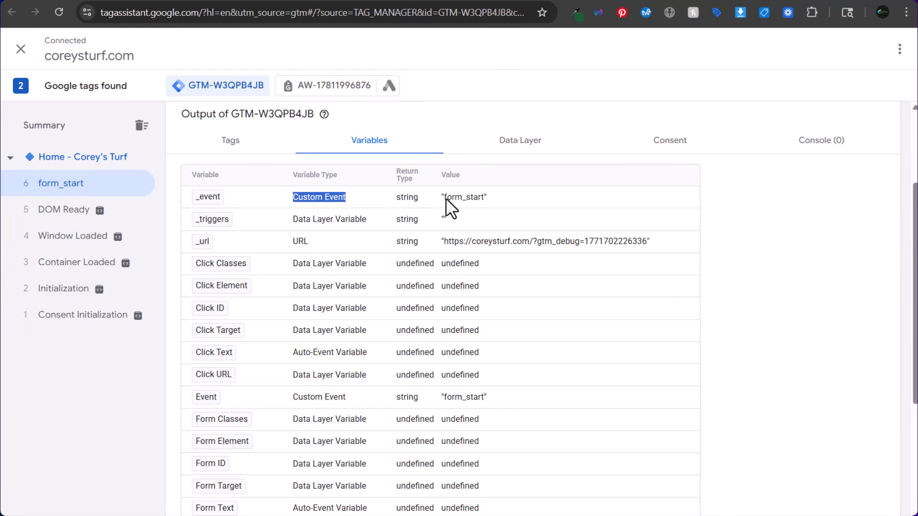
drag(446, 198, 466, 197)
drag(441, 242, 501, 249)
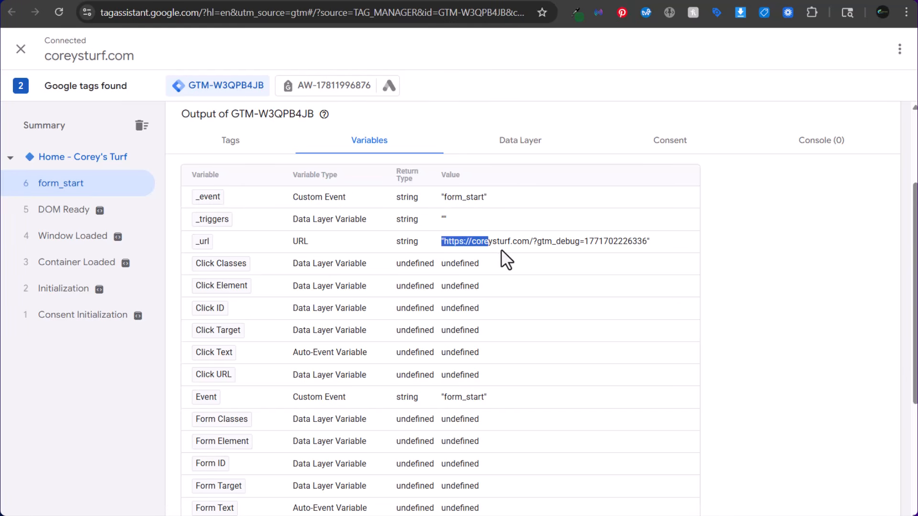
click(598, 319)
- Examine the remaining form_start variables, including Page URL and Percent Visible, and review the whole variable list
scroll(595, 297, down, 5)
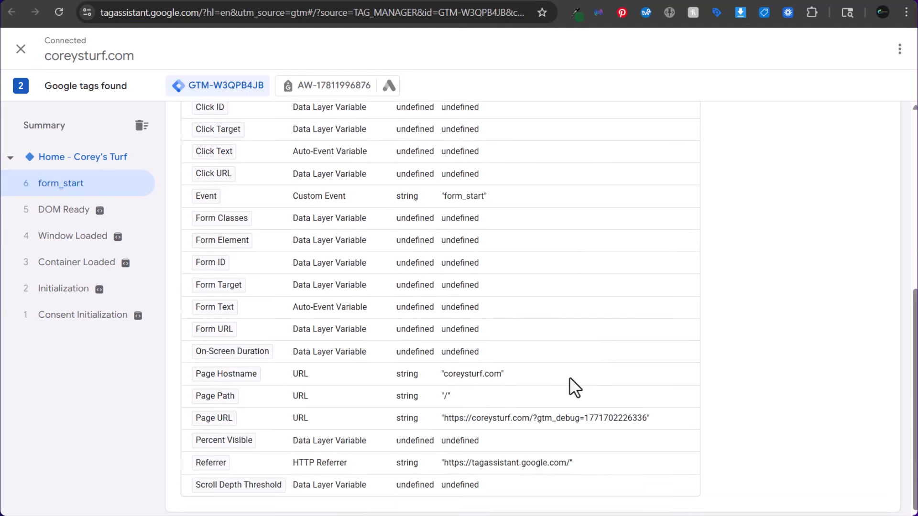
scroll(569, 377, up, 3)
scroll(557, 296, down, 3)
drag(608, 418, 454, 415)
click(482, 445)
drag(481, 445, 419, 441)
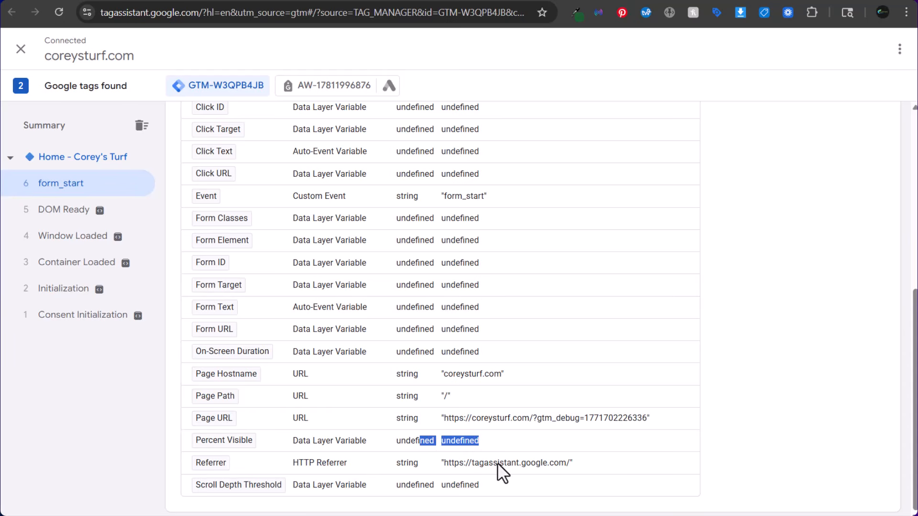
click(522, 349)
scroll(522, 349, up, 7)
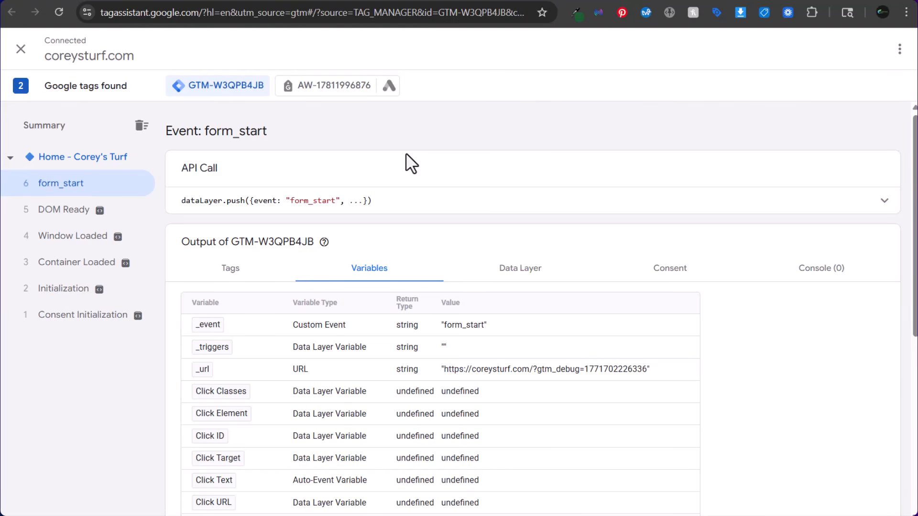
scroll(252, 304, down, 6)
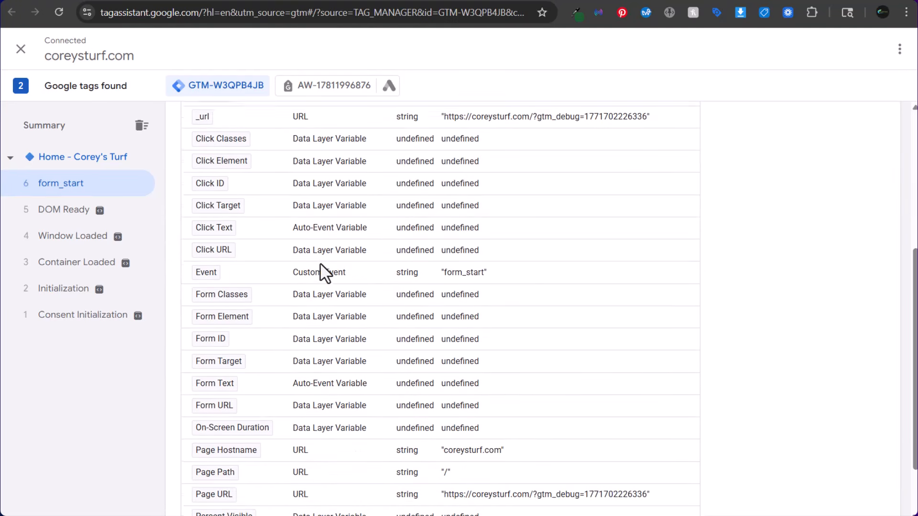
scroll(325, 258, up, 6)
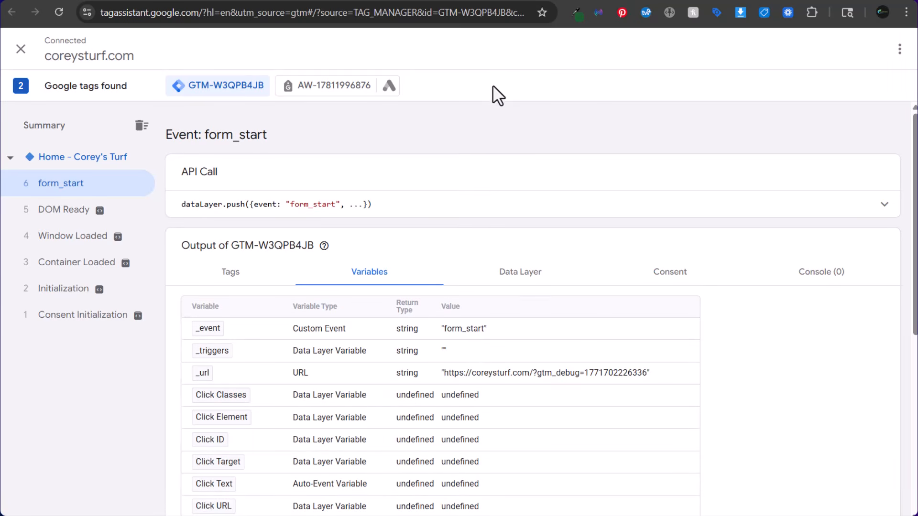
- Complete the site's contact form with last name cTest, a test email address and the message Test, and submit it
click(459, 0)
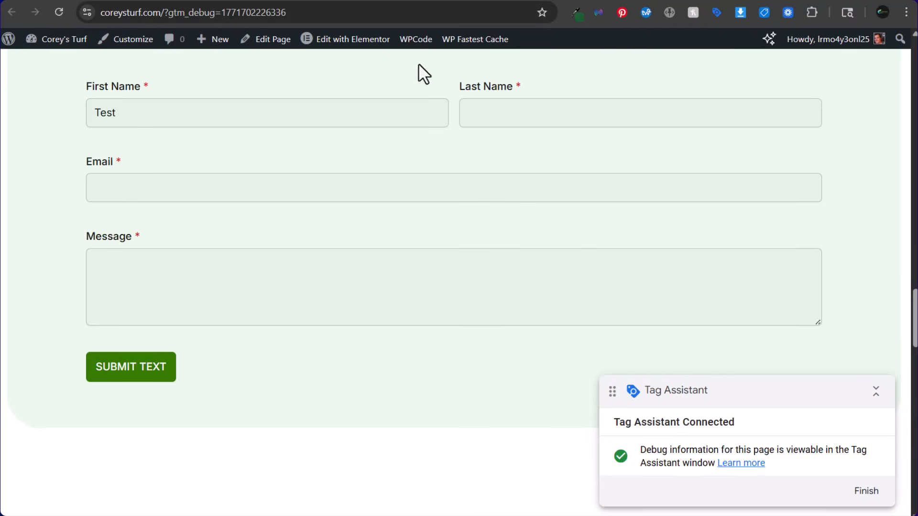
click(537, 116)
text(cTest)
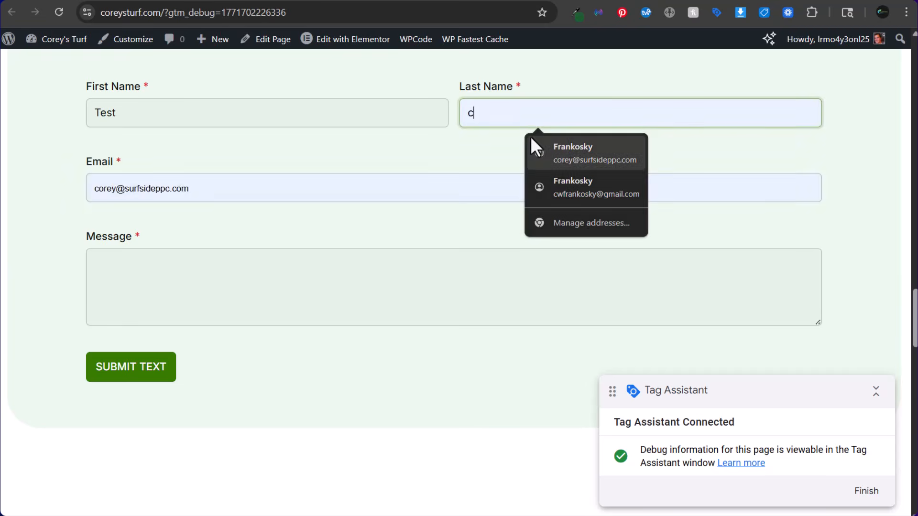
click(392, 183)
text(tes)
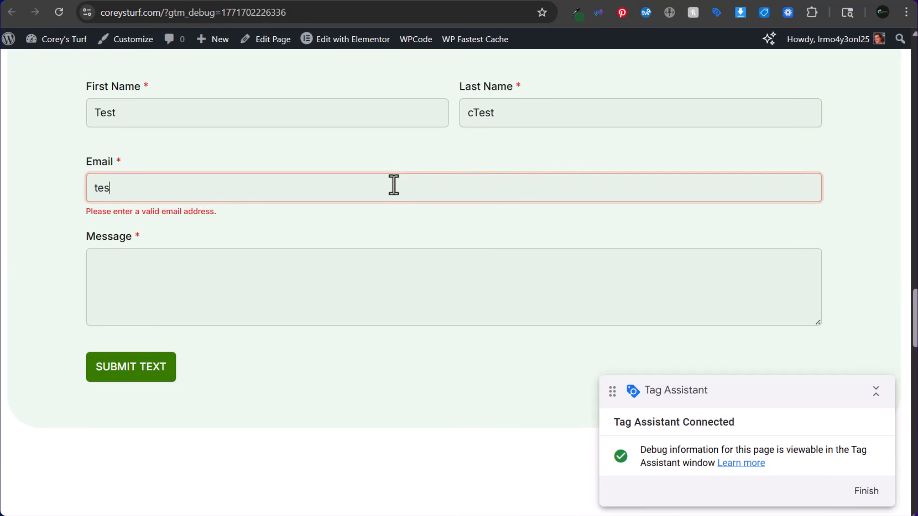
text(t@gmail.com)
key(Tab)
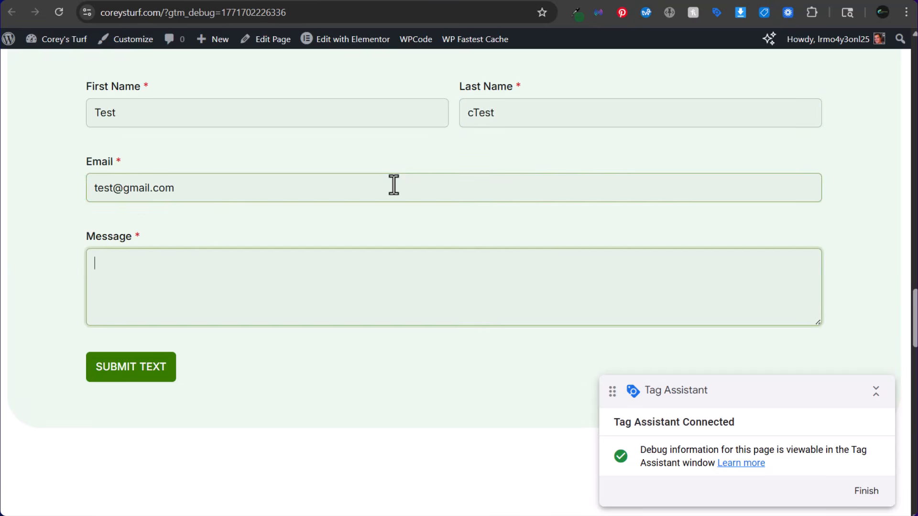
text(Test)
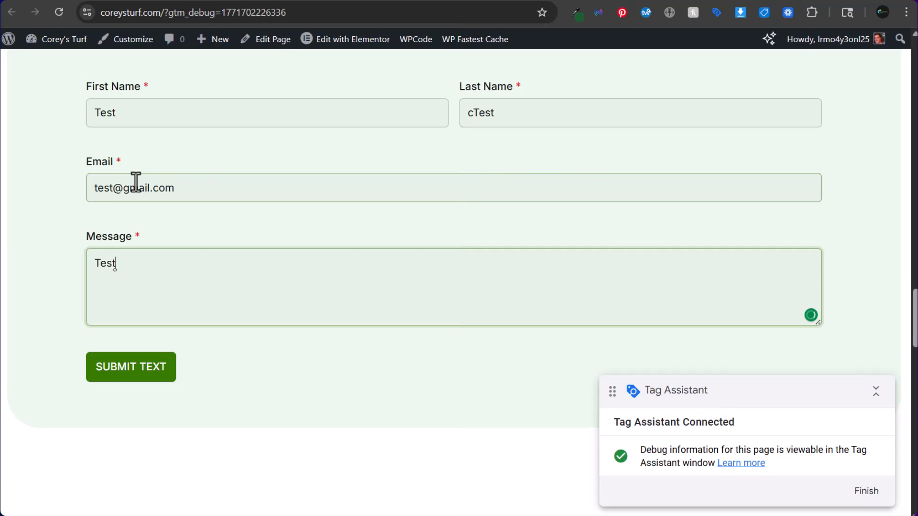
click(43, 223)
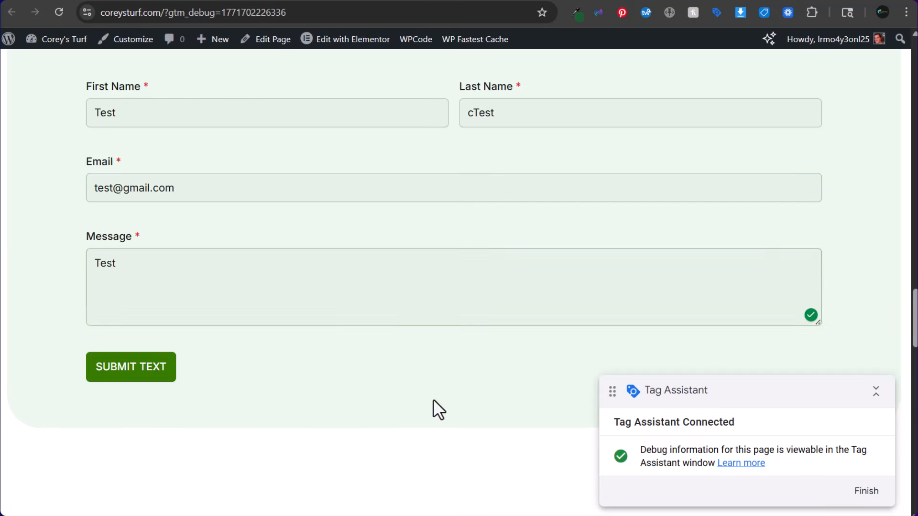
click(118, 371)
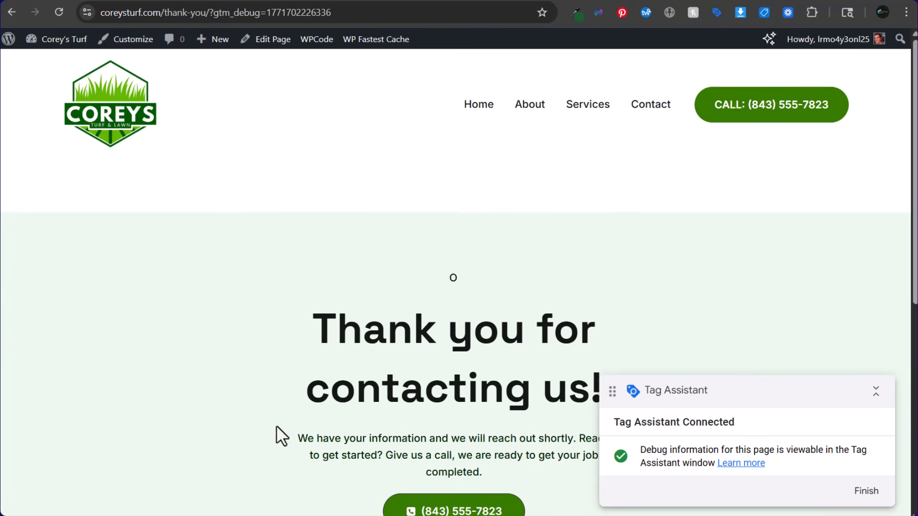
- View the thank-you page, then switch to Tag Assistant and compare the variables of the form_start and form_submit events
scroll(497, 191, down, 3)
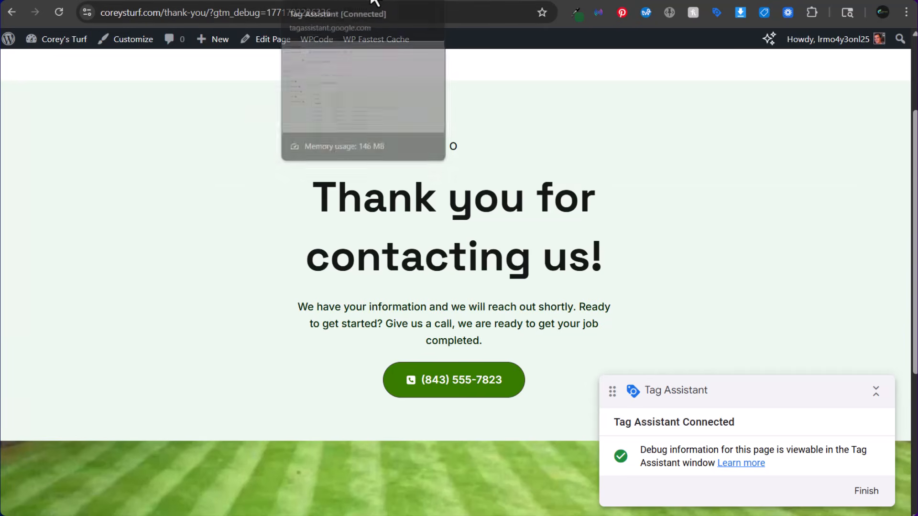
click(374, 2)
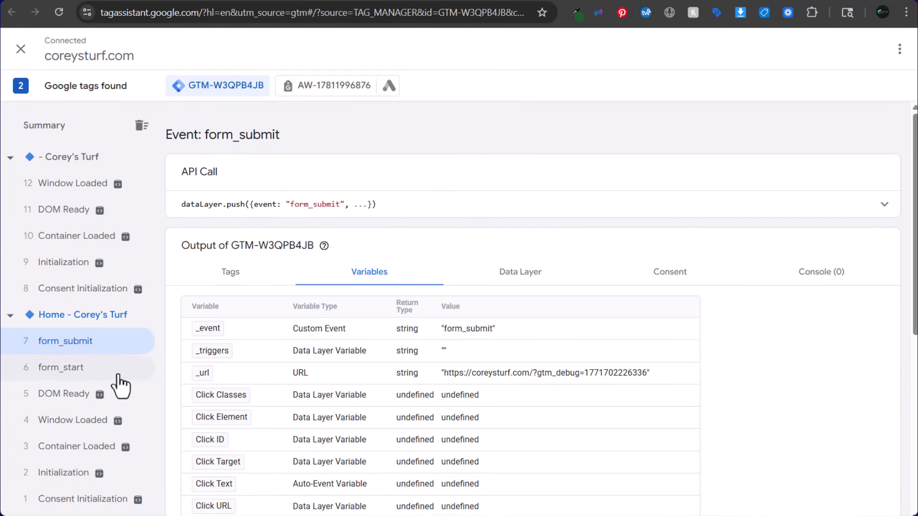
click(47, 371)
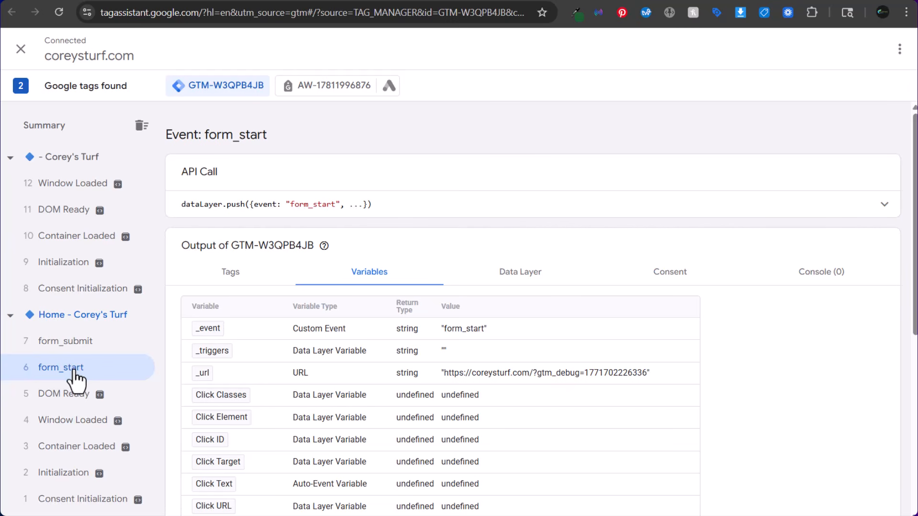
click(67, 342)
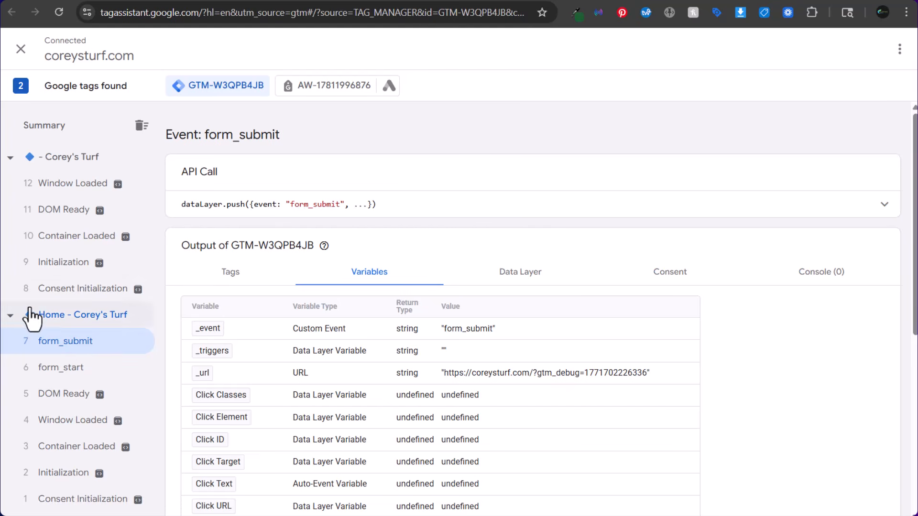
- Inspect the variables of each thank-you page event, from Consent Initialization through Window Loaded
click(64, 292)
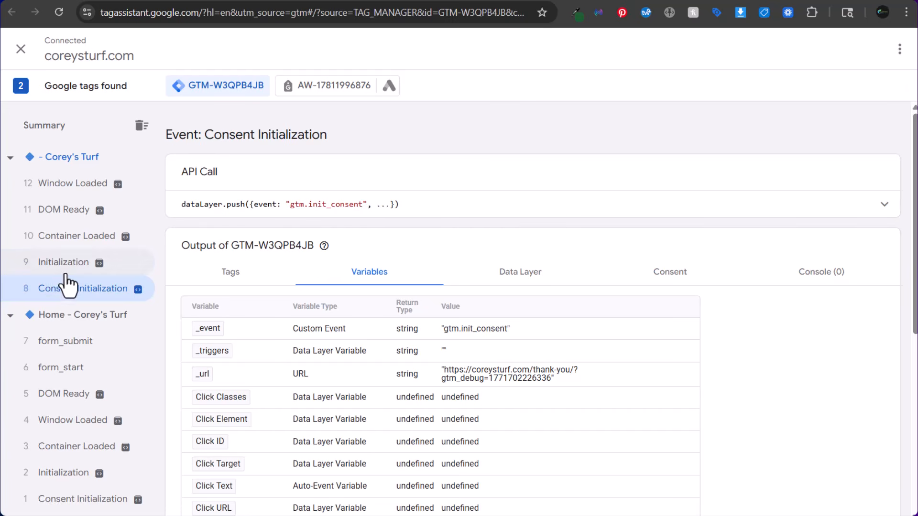
click(63, 263)
click(75, 238)
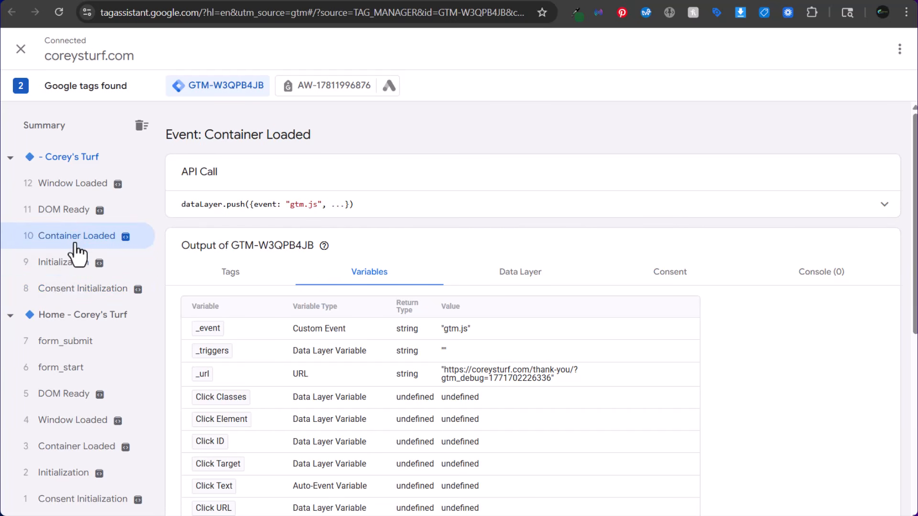
click(70, 213)
click(47, 189)
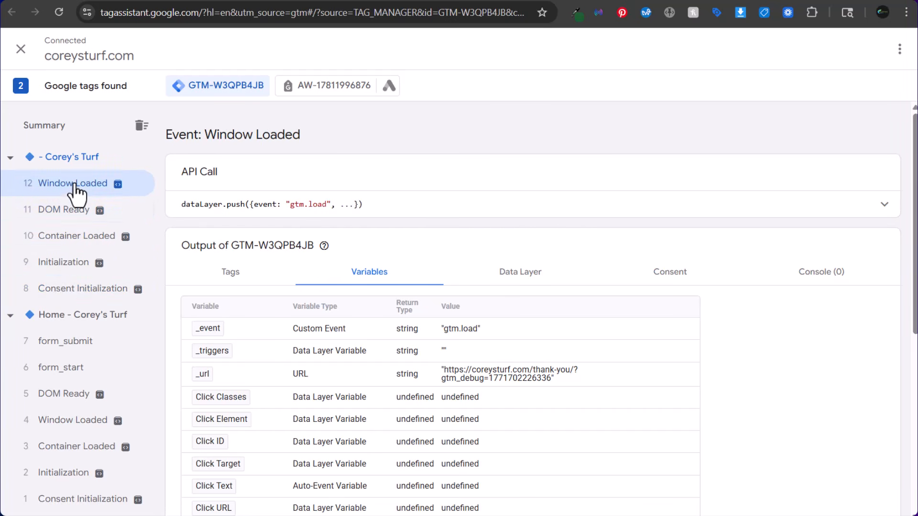
scroll(683, 261, down, 6)
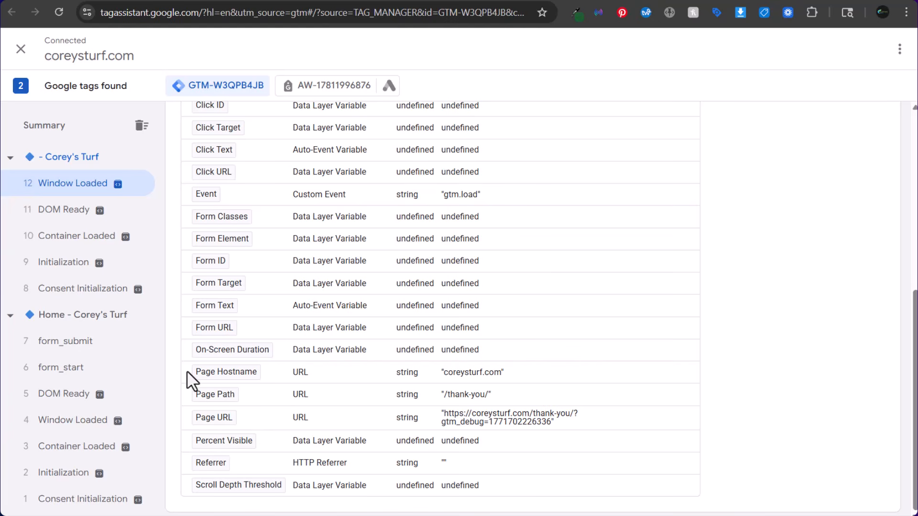
- Compare the Page Hostname, Page Path and Page URL variables across the thank-you page's events, ending on Consent Initialization
click(67, 210)
click(72, 236)
click(69, 262)
click(72, 288)
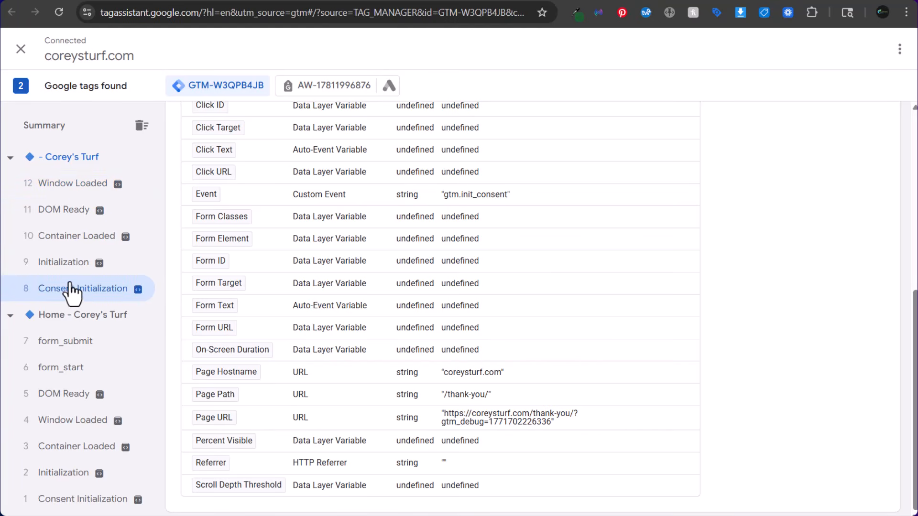
click(71, 263)
click(71, 236)
click(71, 292)
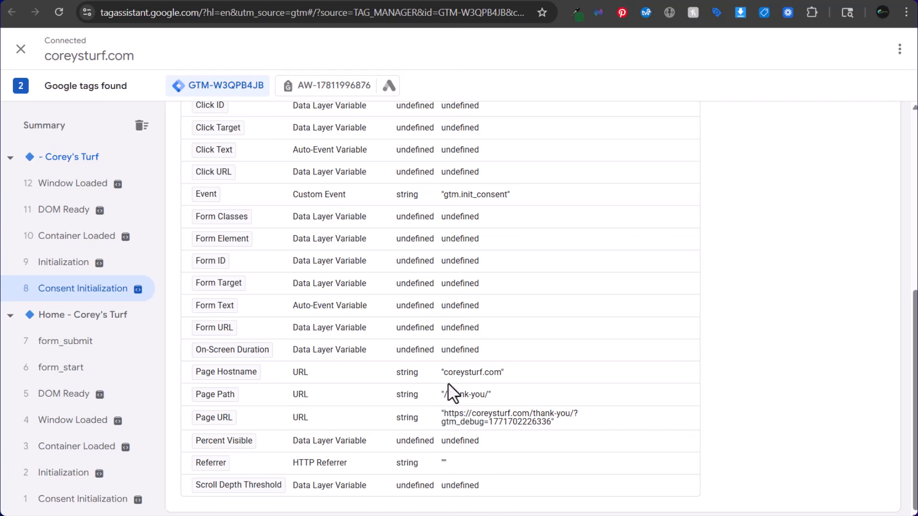
drag(448, 383, 502, 379)
drag(446, 404, 488, 396)
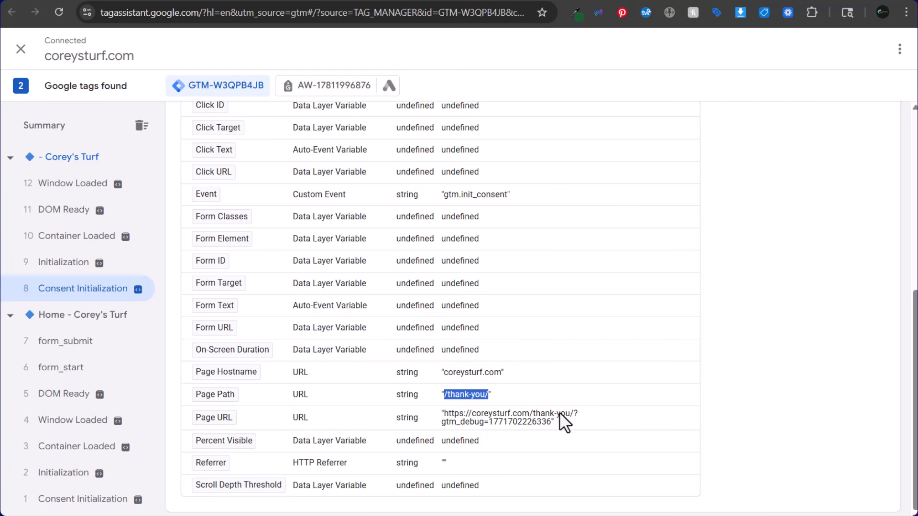
scroll(550, 335, up, 7)
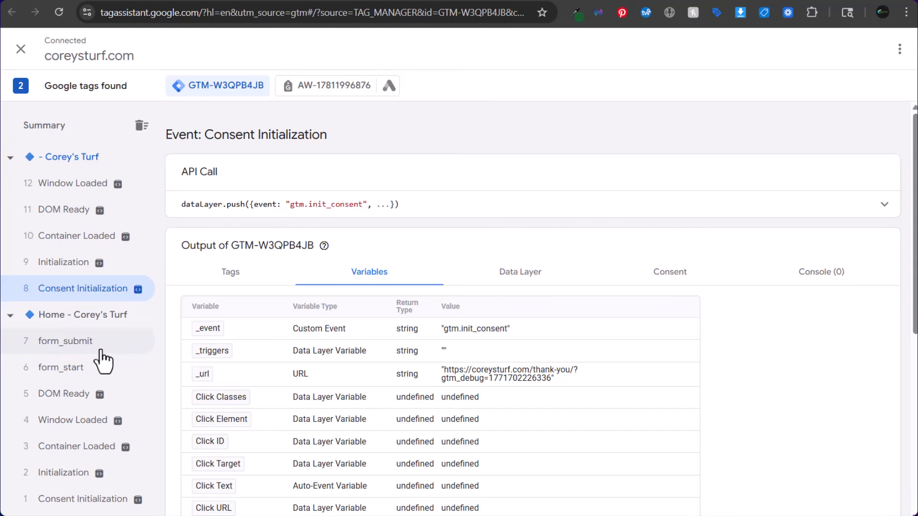
- Reopen the form_submit event of the home page and examine its _event variable value
click(102, 362)
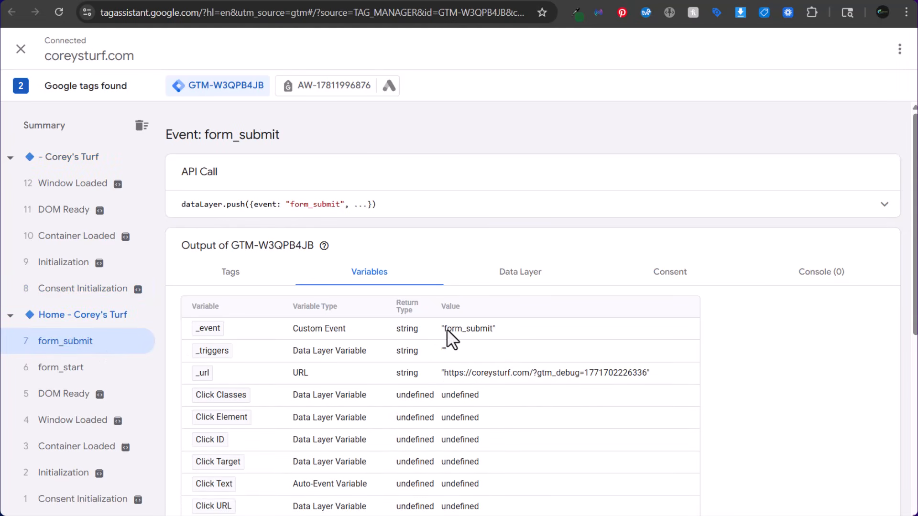
drag(447, 330, 492, 340)
click(512, 338)
- Switch to Google Ads, open the conversions summary under Goals and start creating a new conversion action
key(alt+Tab)
key(alt+Tab)
click(92, 1)
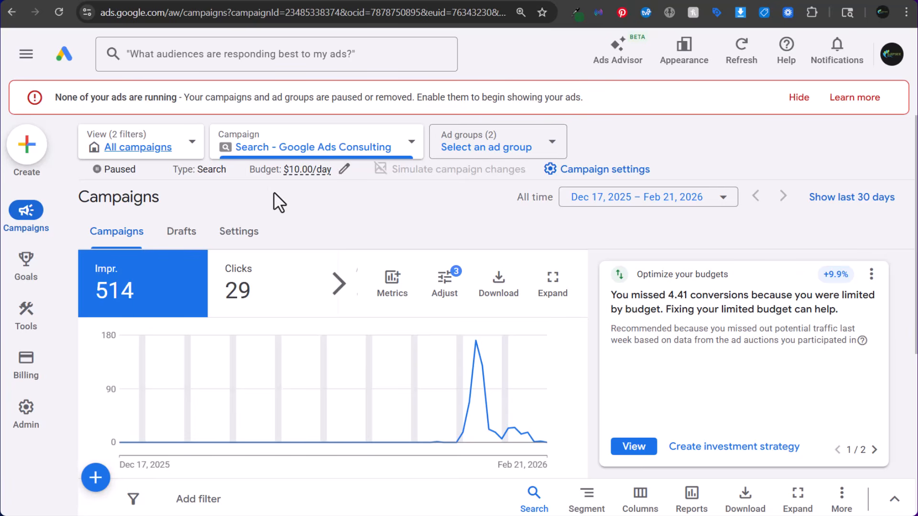
mouse_move(28, 262)
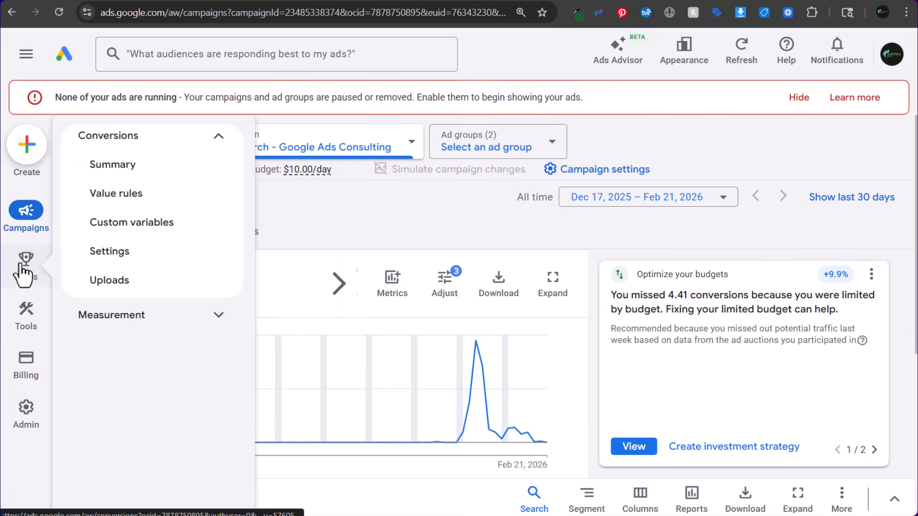
click(123, 172)
scroll(489, 222, down, 8)
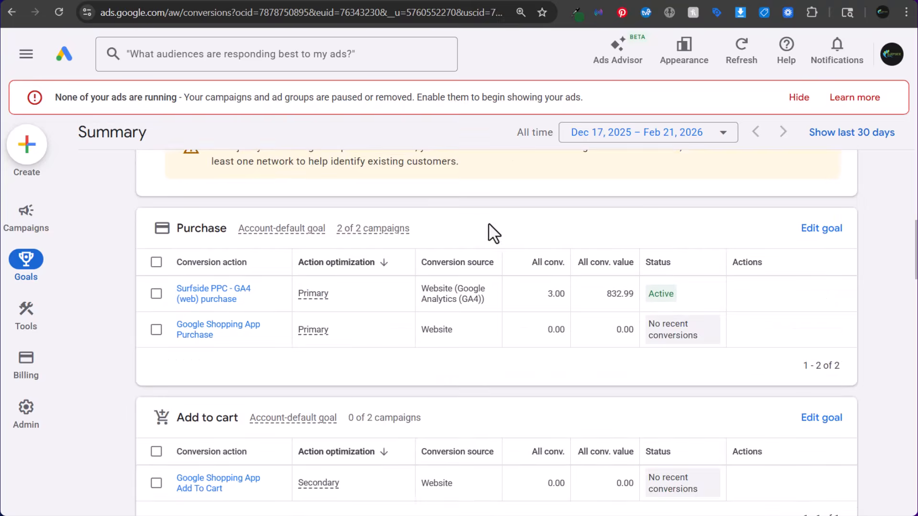
scroll(488, 224, up, 6)
click(731, 325)
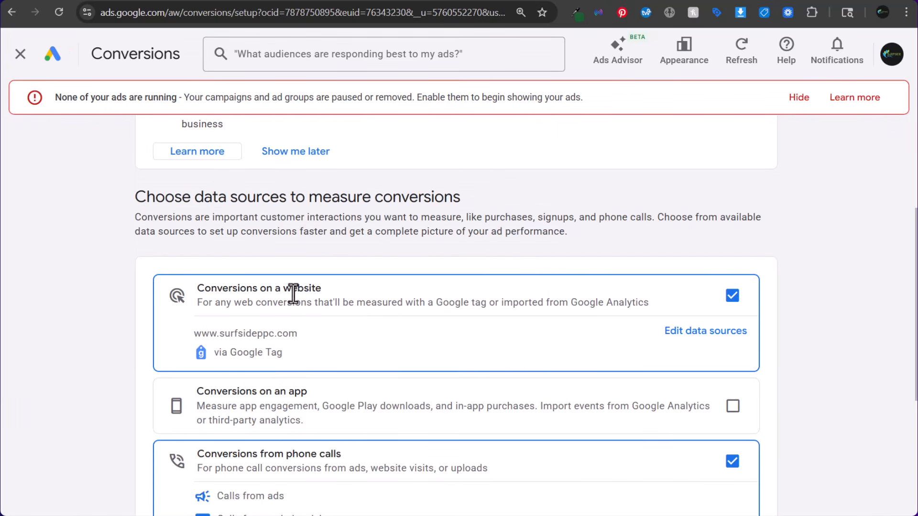
- Keep only website conversions as data source by deselecting phone calls and offline, save, and start a new Submit lead form conversion
drag(227, 356, 293, 333)
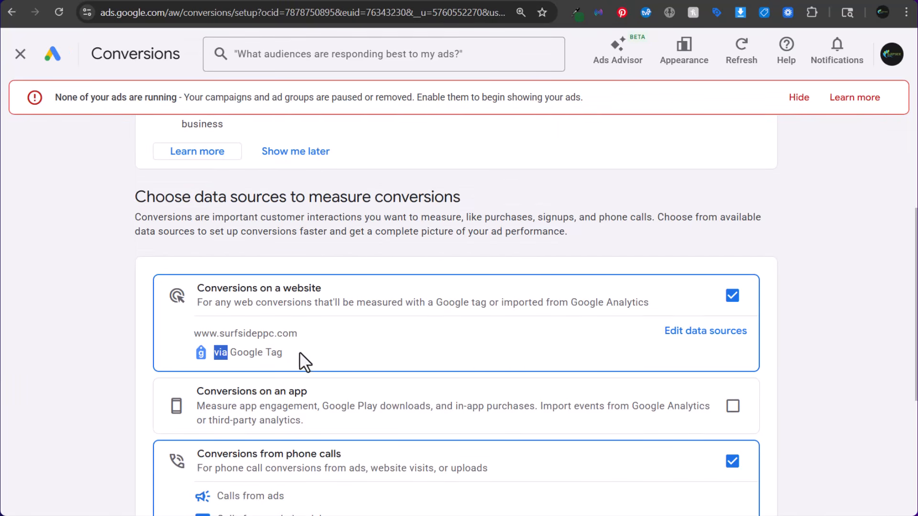
scroll(318, 348, down, 4)
click(732, 266)
click(731, 402)
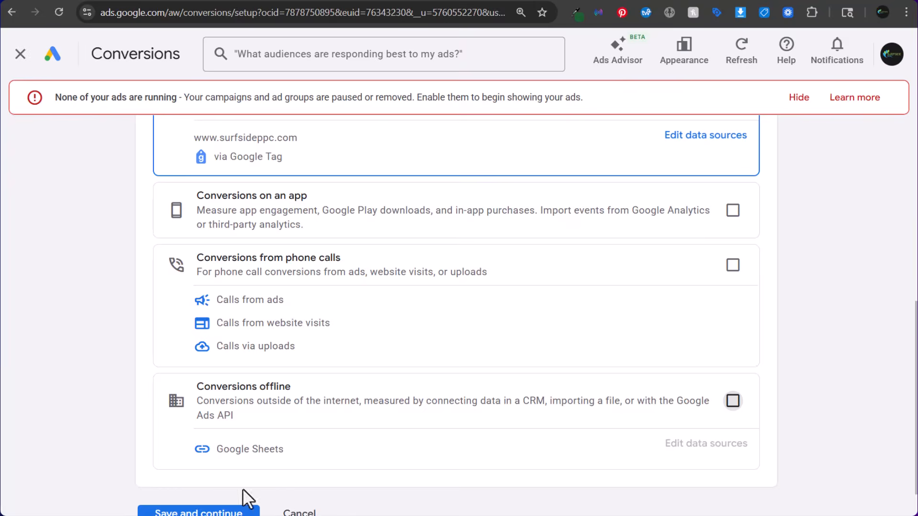
click(243, 510)
click(309, 388)
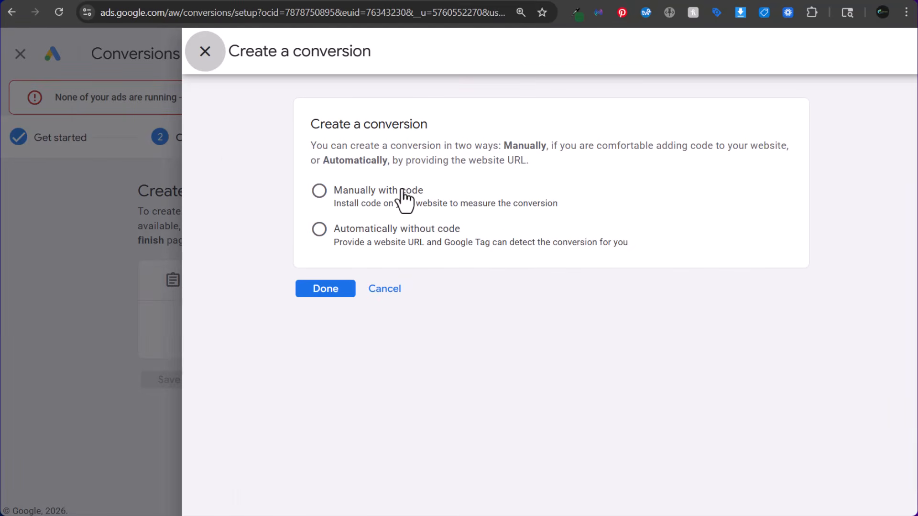
click(363, 234)
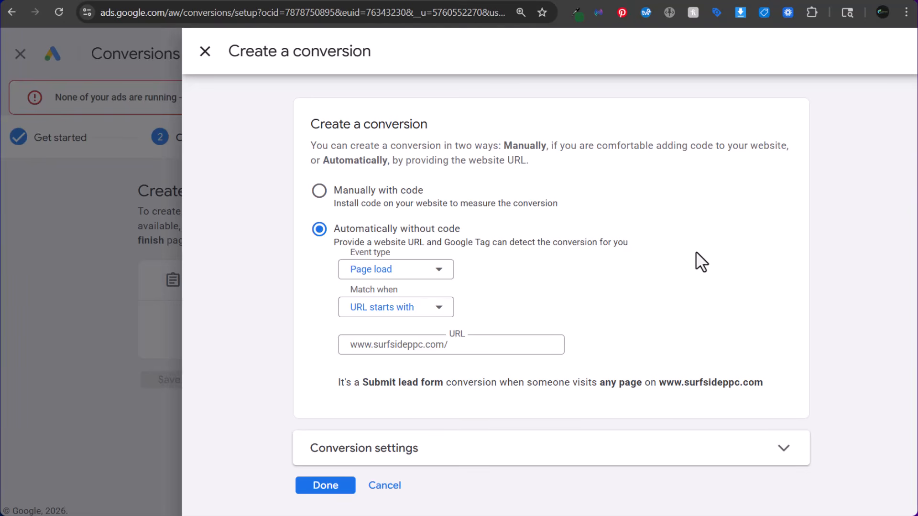
click(510, 344)
text(thank-you)
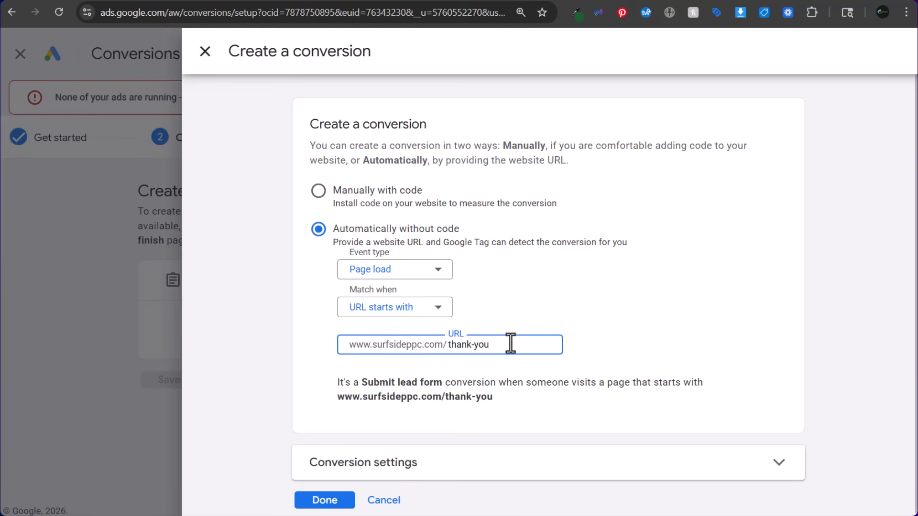
- Choose manual setup with code and name the conversion "Submit Lead Form Example" in its conversion settings
click(384, 192)
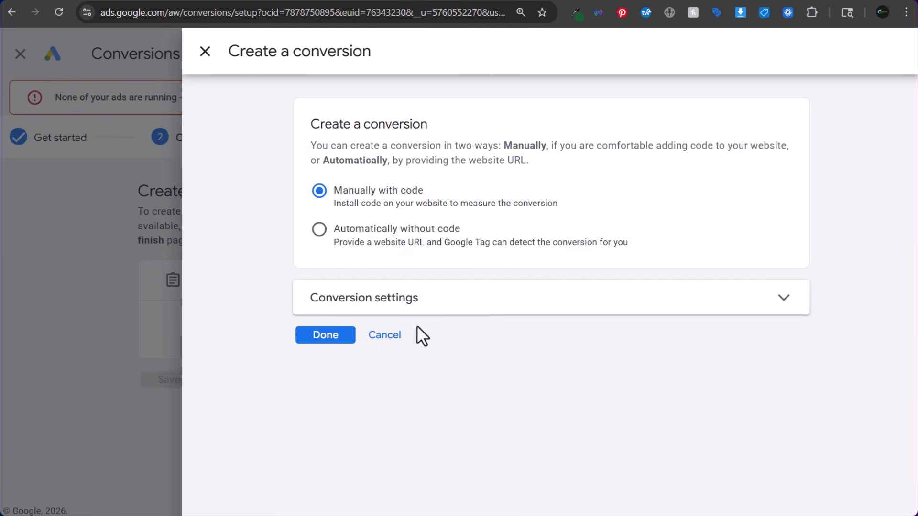
click(462, 303)
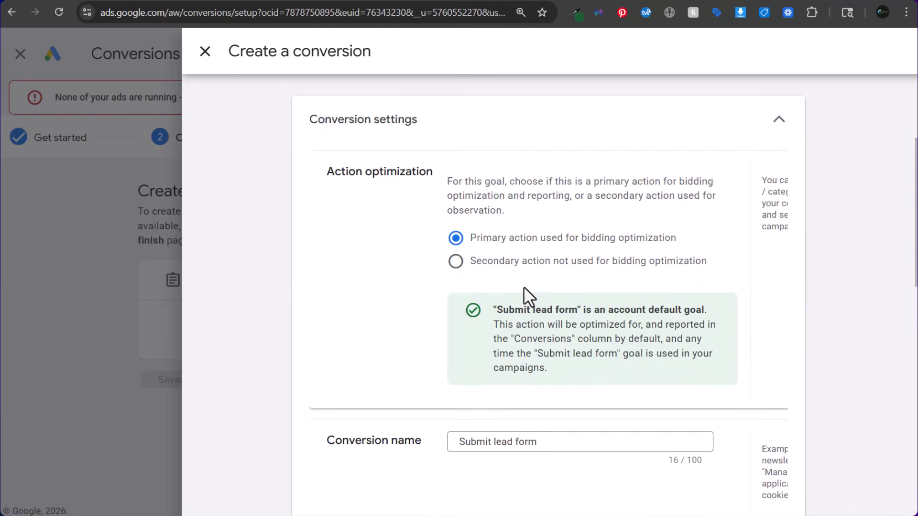
scroll(531, 335, down, 1)
drag(539, 374, 429, 380)
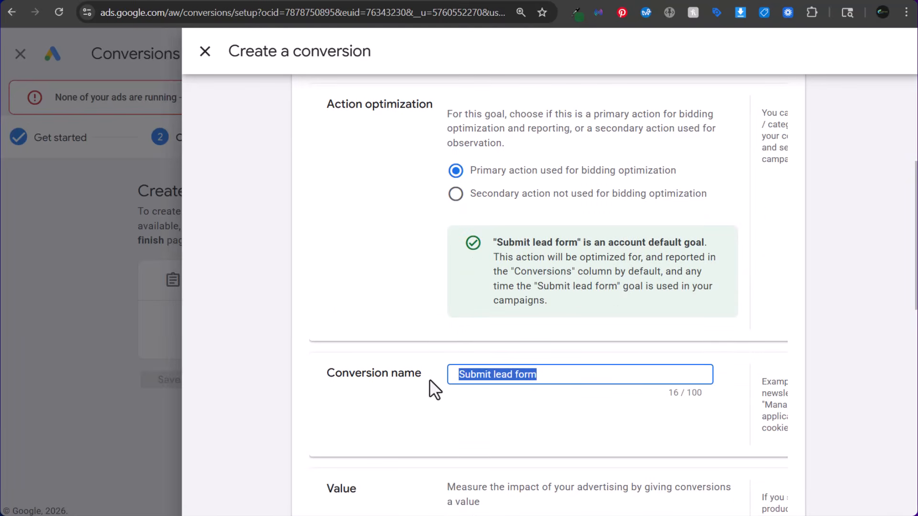
text(Submit Lead )
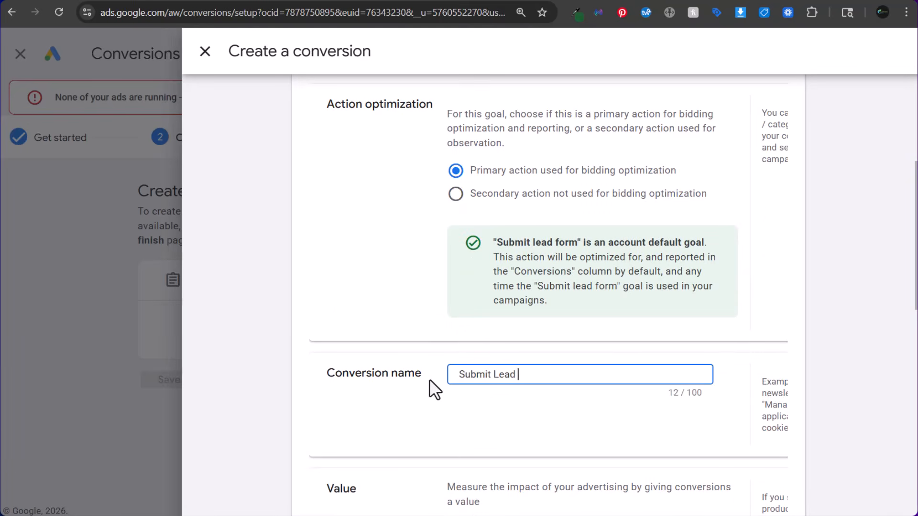
text(Form Example)
click(425, 363)
- Use the same value for each conversion, leaving it at 1 US Dollar
scroll(416, 354, down, 3)
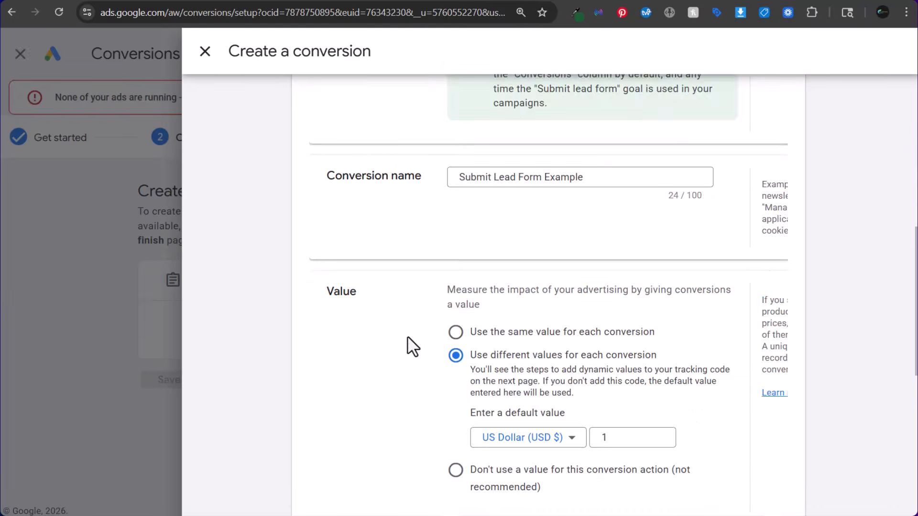
scroll(412, 346, down, 1)
click(469, 269)
click(621, 342)
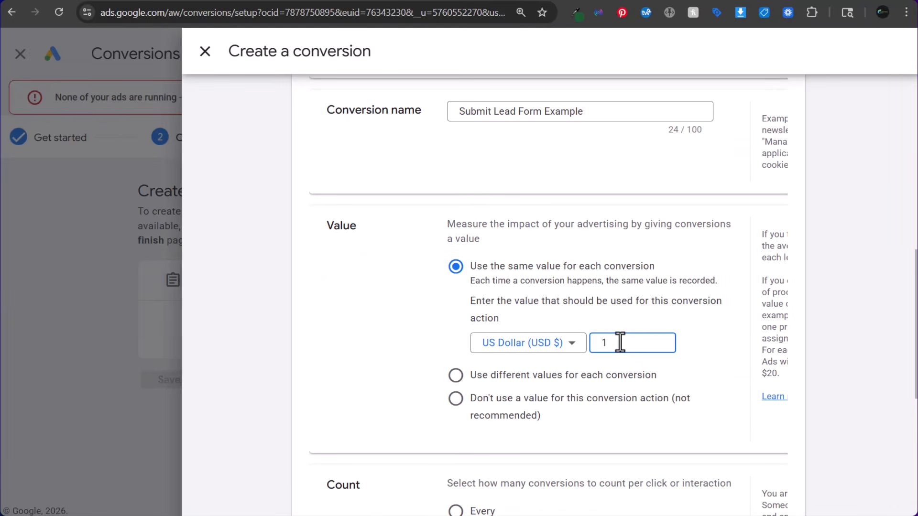
drag(620, 343, 584, 358)
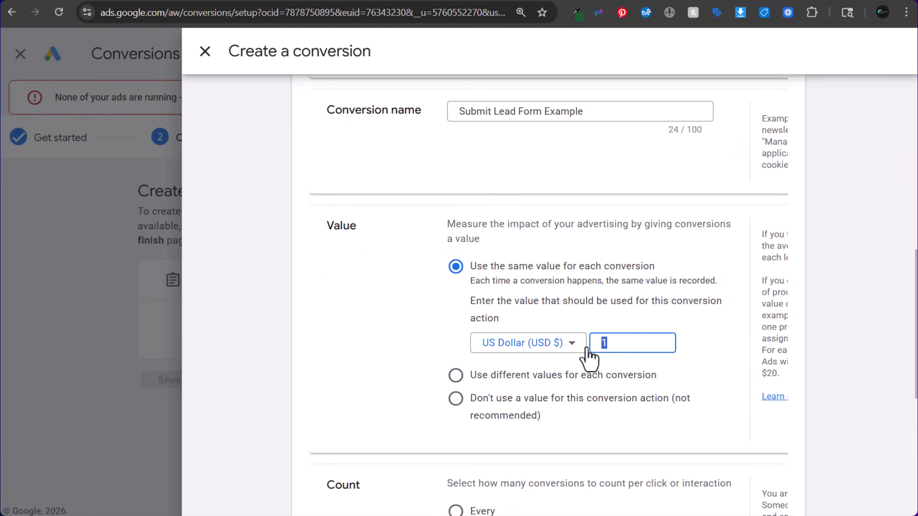
click(356, 351)
- Review the count and click-through window settings, and set the engaged-view conversion window to 1 week
scroll(363, 315, down, 5)
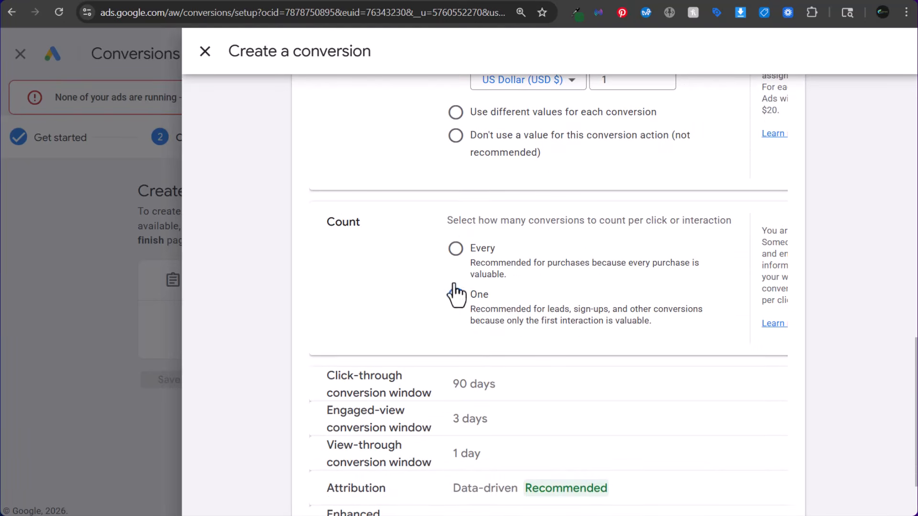
scroll(390, 293, down, 3)
click(498, 286)
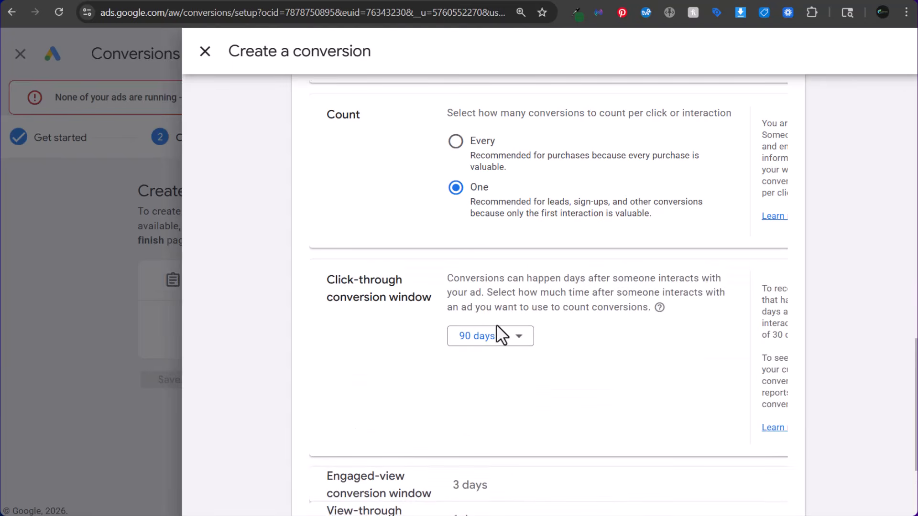
click(531, 321)
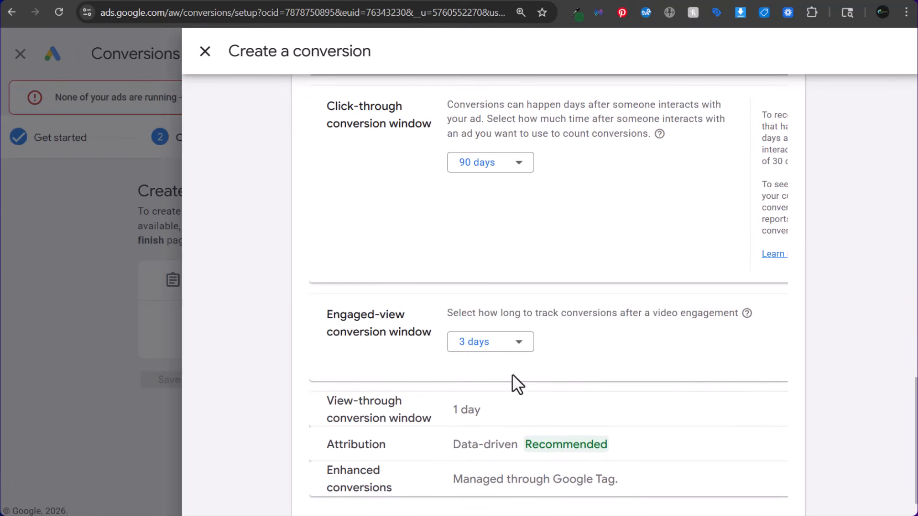
click(512, 366)
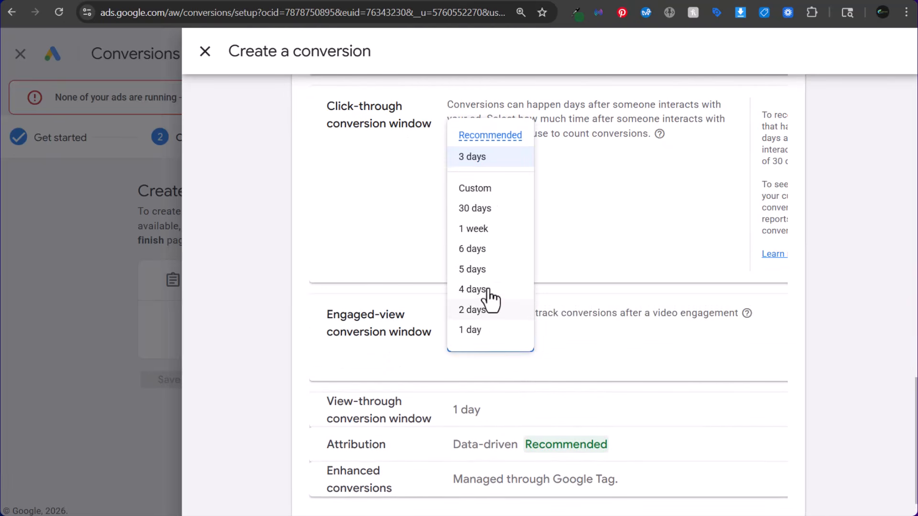
click(476, 229)
- Set the view-through conversion window to 3 days, finish the conversion and save the conversion actions
click(511, 420)
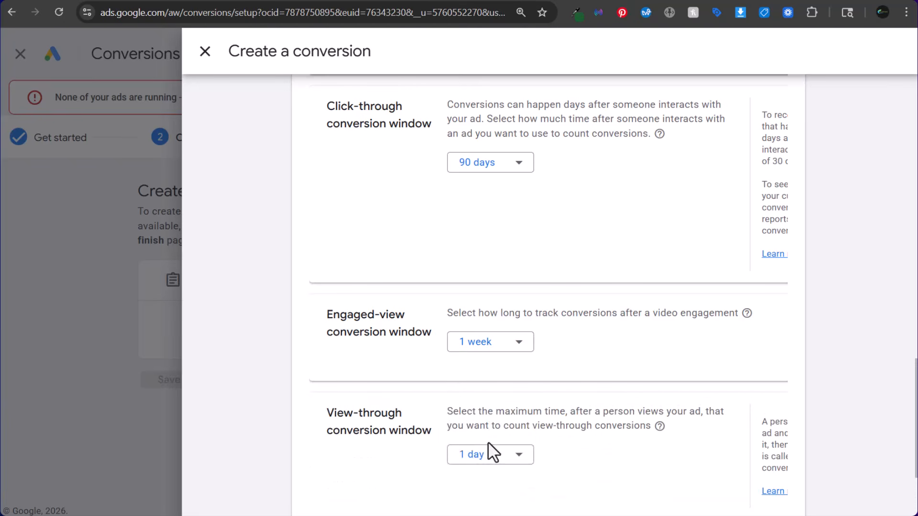
click(491, 452)
click(488, 424)
scroll(420, 416, down, 3)
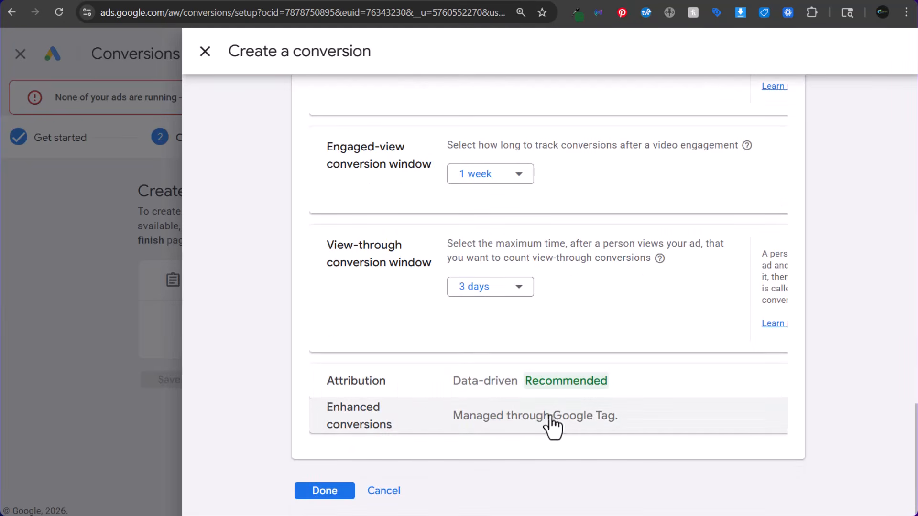
click(337, 490)
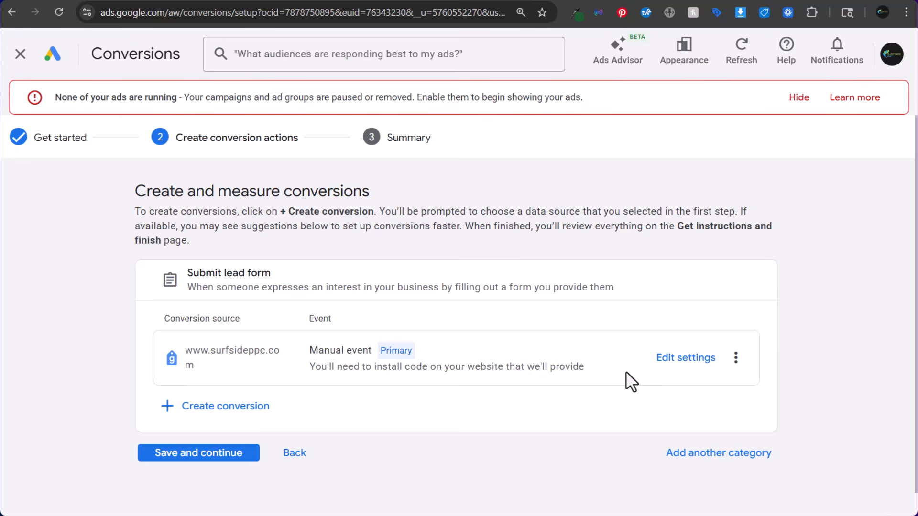
click(161, 447)
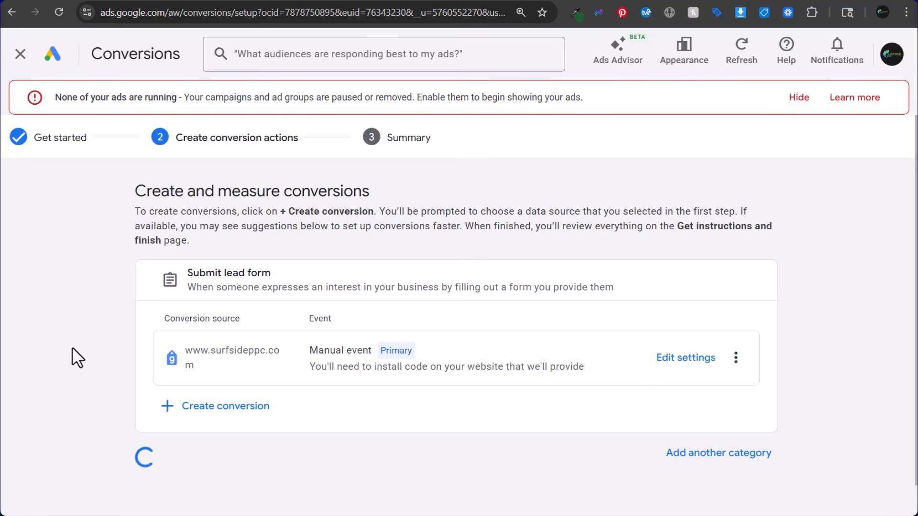
- Examine the Google Tag Manager installation instructions, including the conversion ID and conversion label of the new action
scroll(17, 288, down, 5)
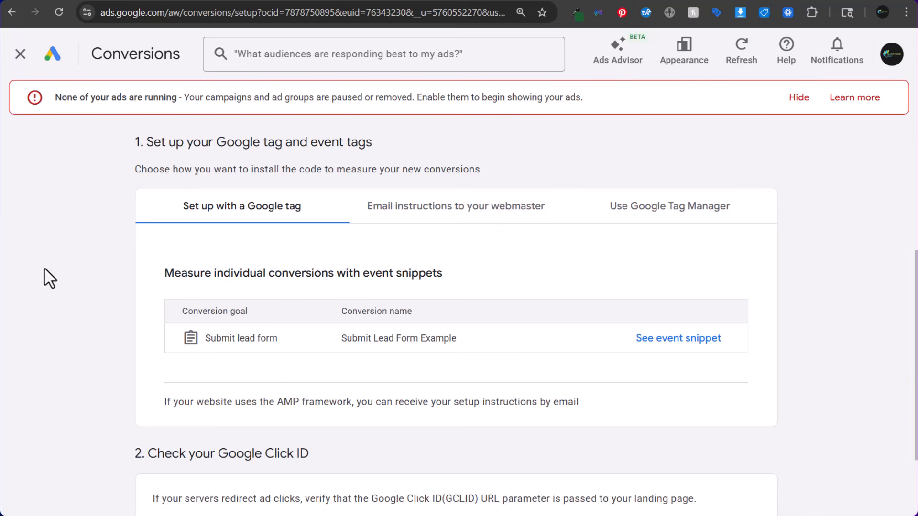
click(640, 220)
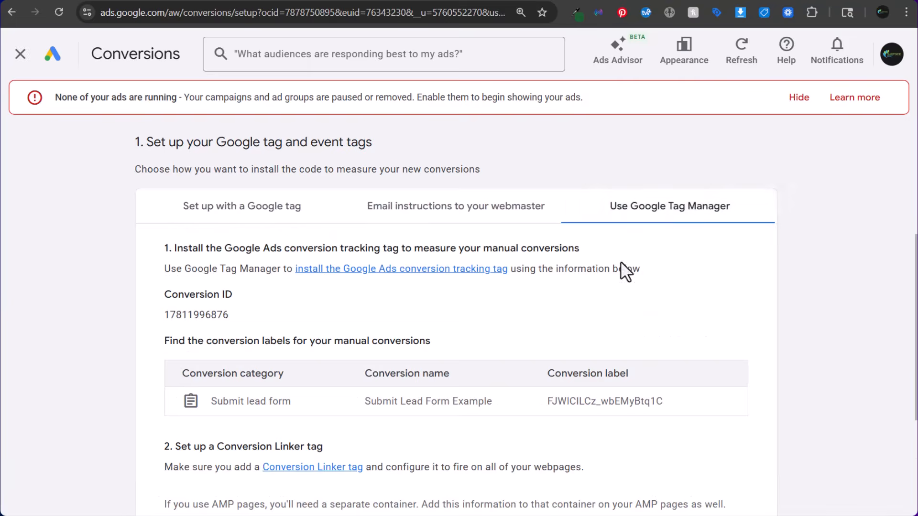
scroll(626, 273, down, 4)
scroll(265, 281, up, 3)
double_click(202, 251)
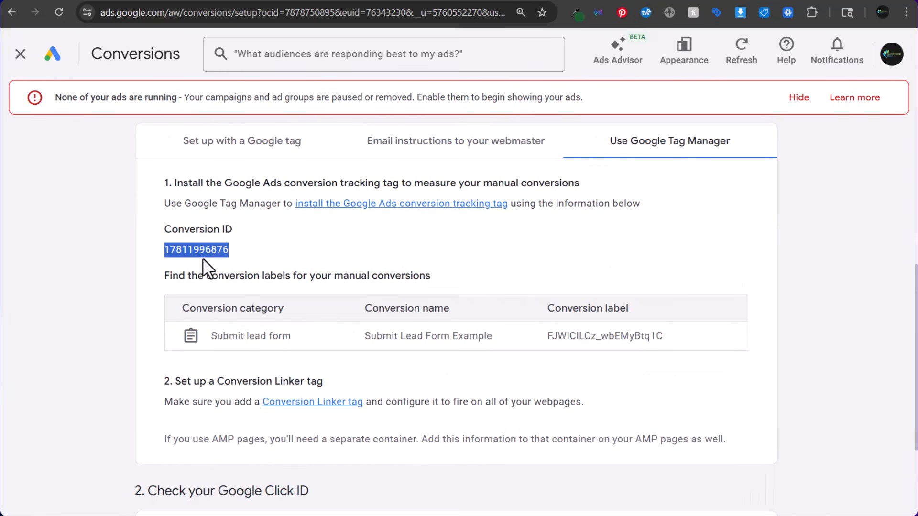
double_click(591, 334)
scroll(612, 356, up, 7)
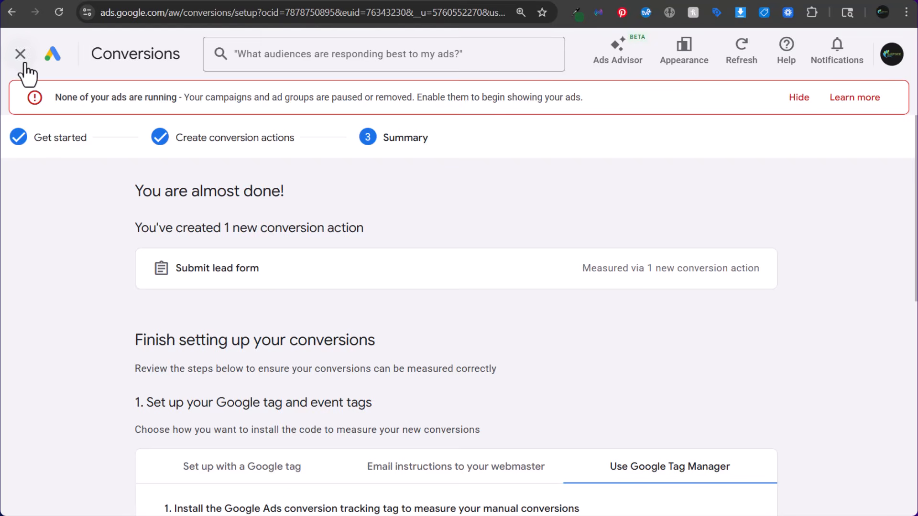
- Leave the setup, check the statuses of the Submit lead form conversion actions in the goals summary, and open Submit Lead Form Example
click(20, 54)
mouse_move(27, 257)
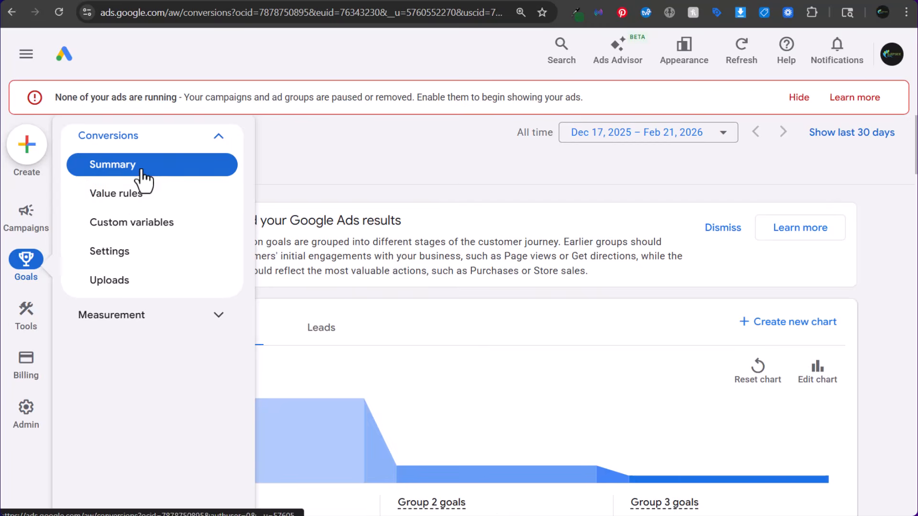
scroll(488, 234, down, 10)
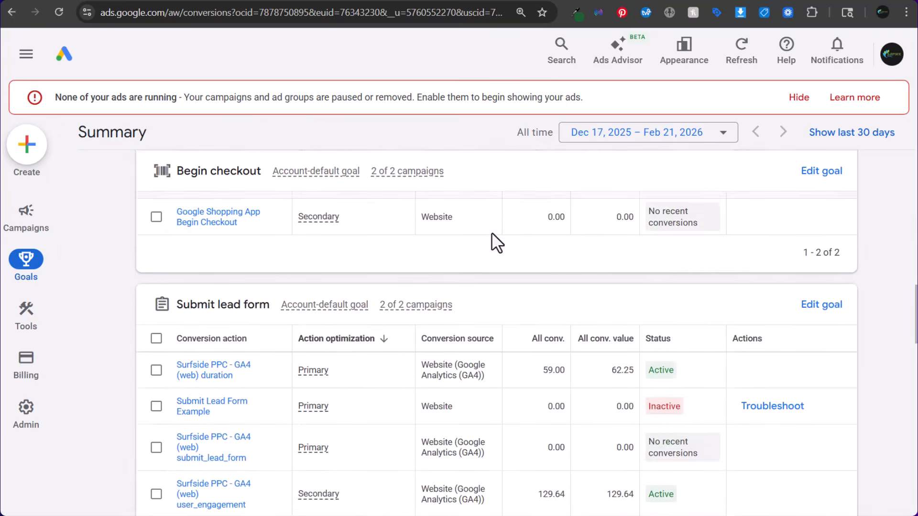
scroll(491, 233, down, 1)
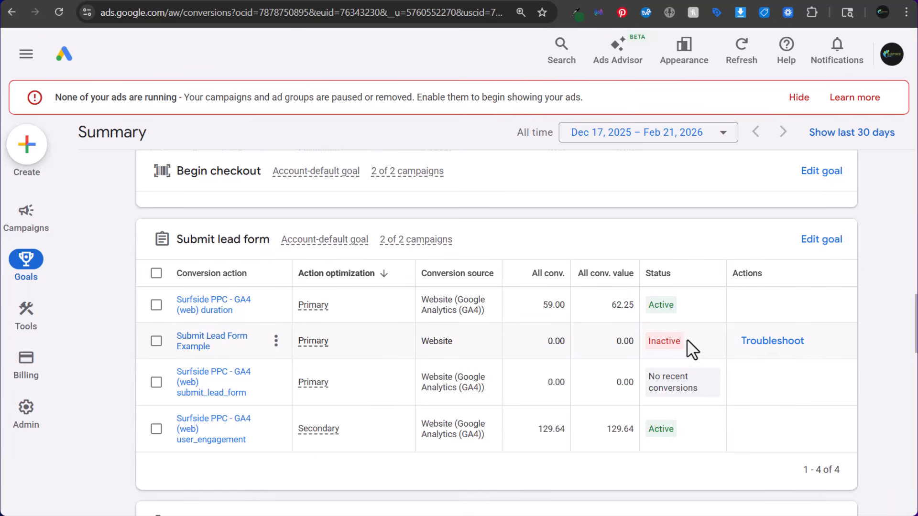
mouse_move(667, 351)
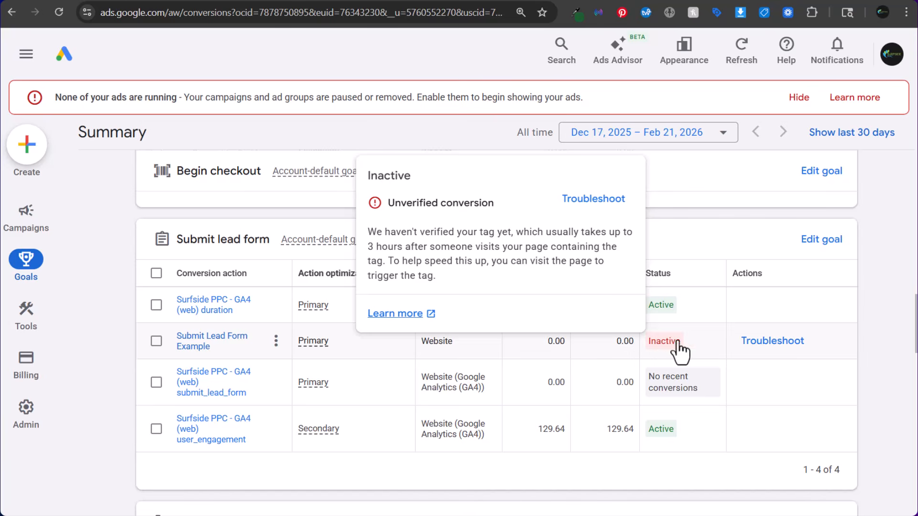
mouse_move(674, 382)
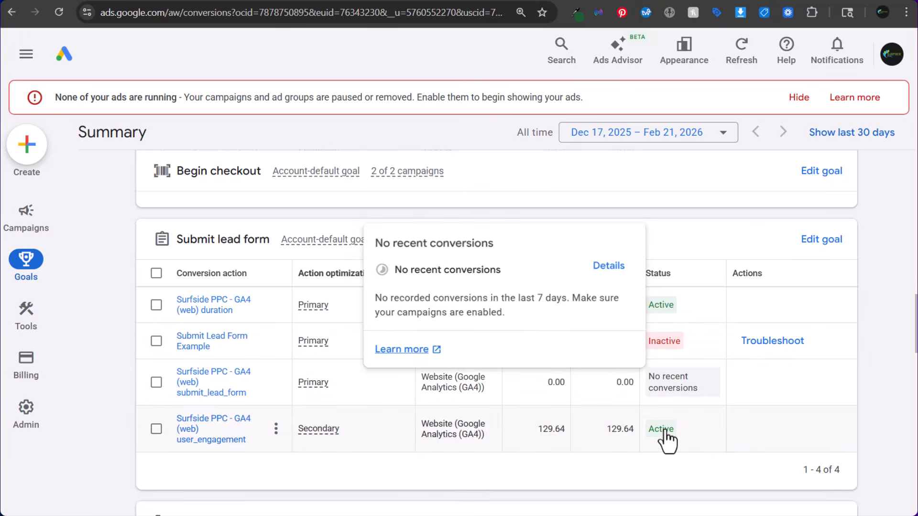
mouse_move(660, 309)
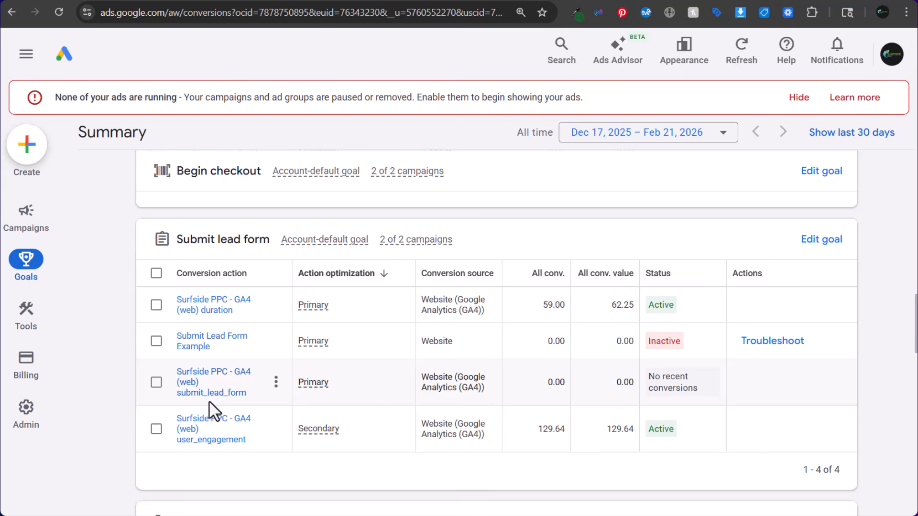
click(189, 345)
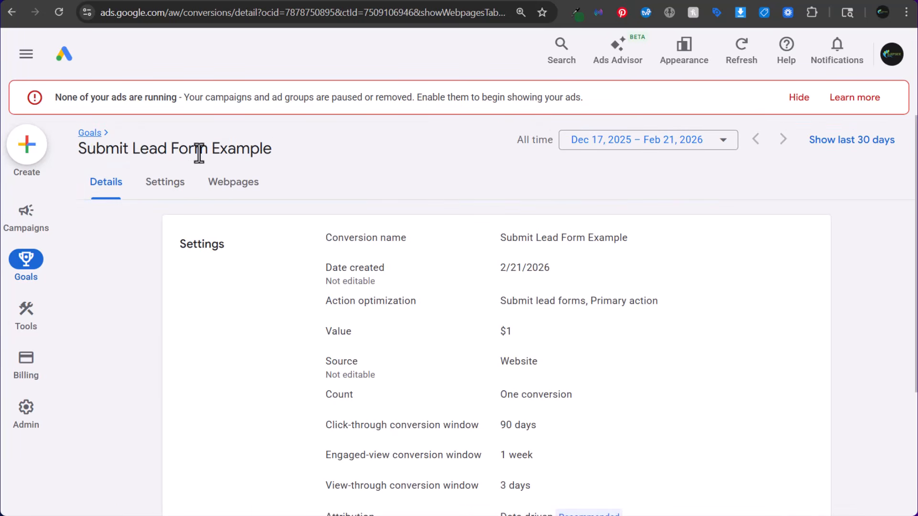
- Examine the conversion settings and the Google Tag Manager setup instructions of Submit Lead Form Example, including its conversion ID and label
scroll(526, 364, down, 4)
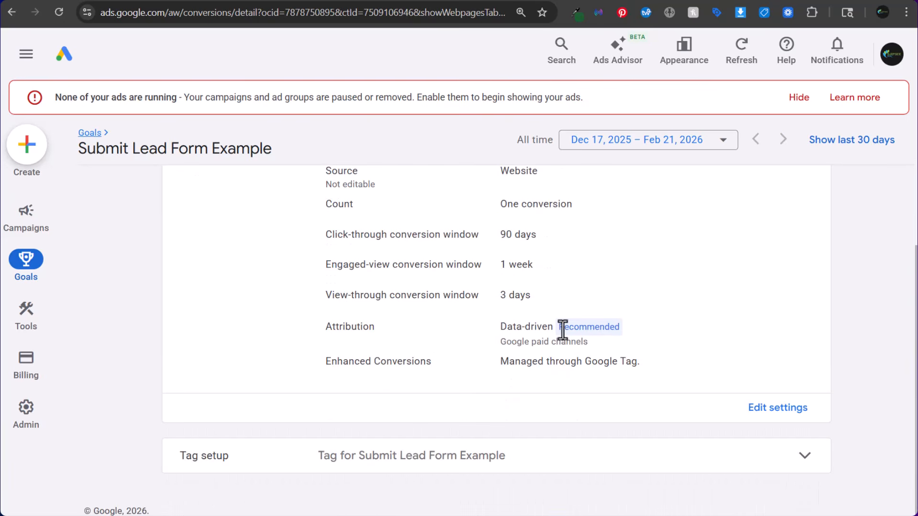
click(462, 462)
click(641, 392)
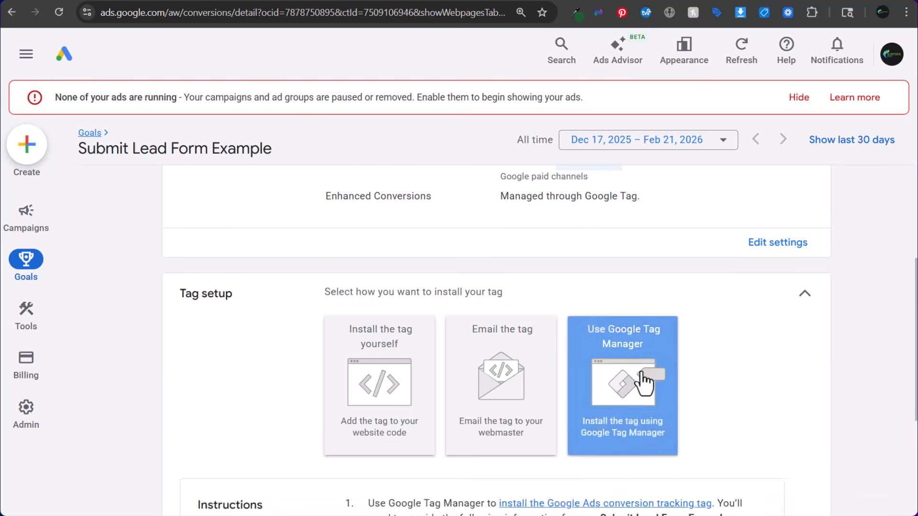
scroll(333, 310, down, 2)
double_click(394, 323)
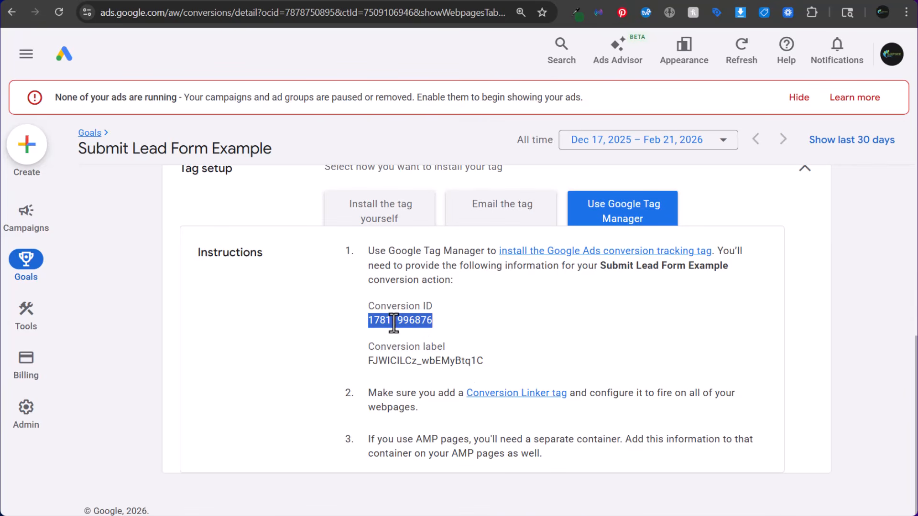
drag(420, 417, 372, 396)
click(395, 403)
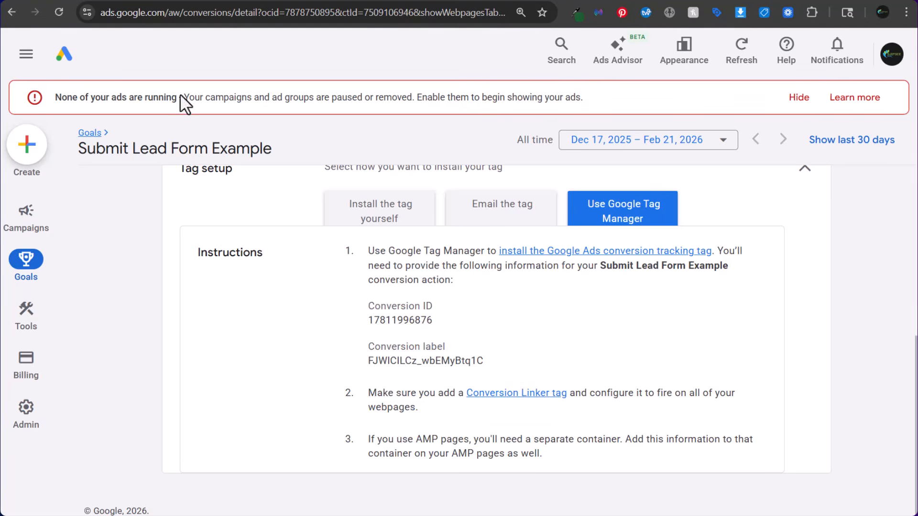
- Switch to Google Tag Manager and show the tags of the coreysturf.com container
click(209, 2)
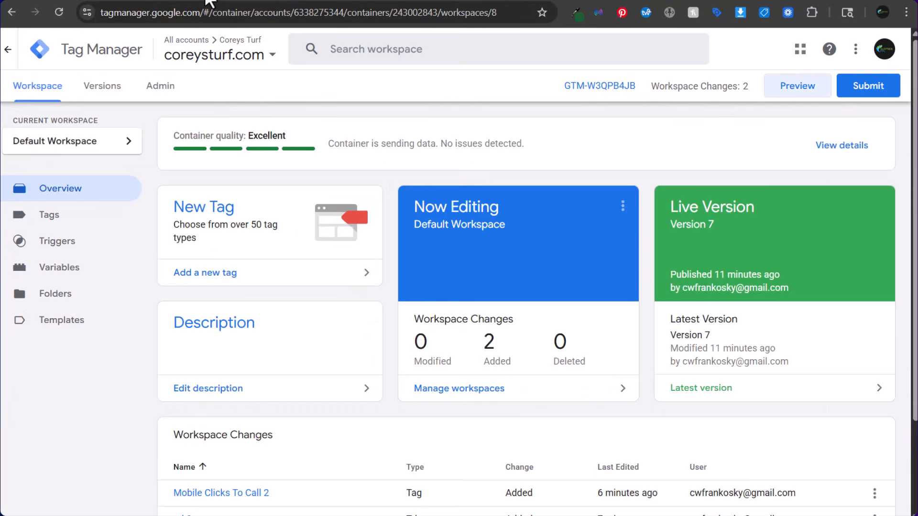
click(94, 215)
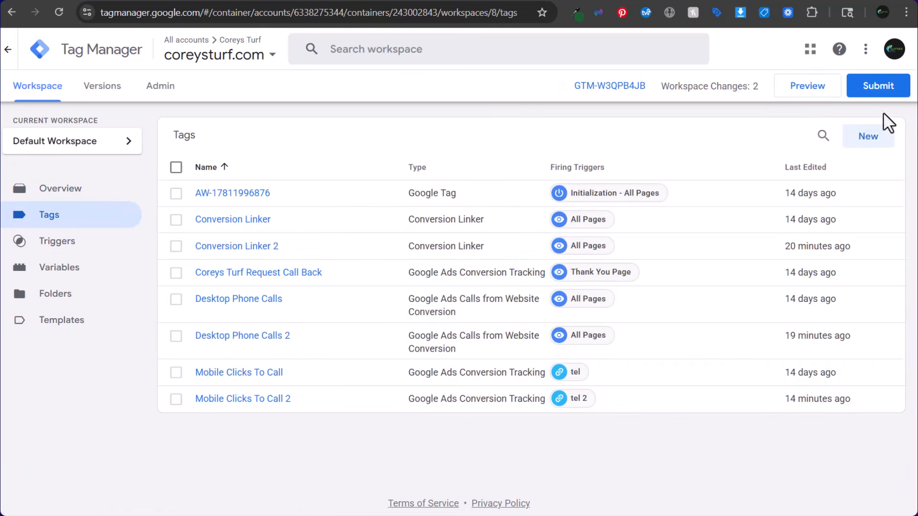
- Create a new tag named Conversion Linker 3 with the Conversion Linker tag type
click(871, 139)
click(224, 52)
text(Conversi)
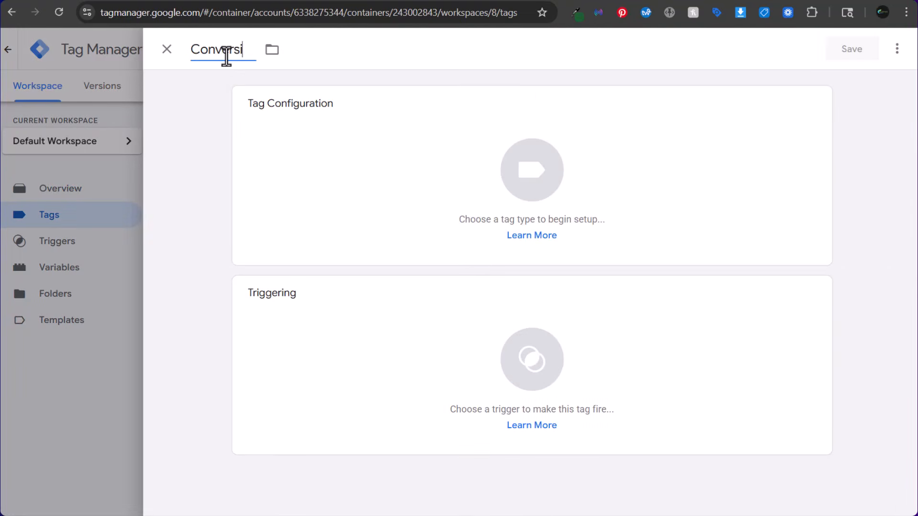
text(on Linker 3)
click(353, 148)
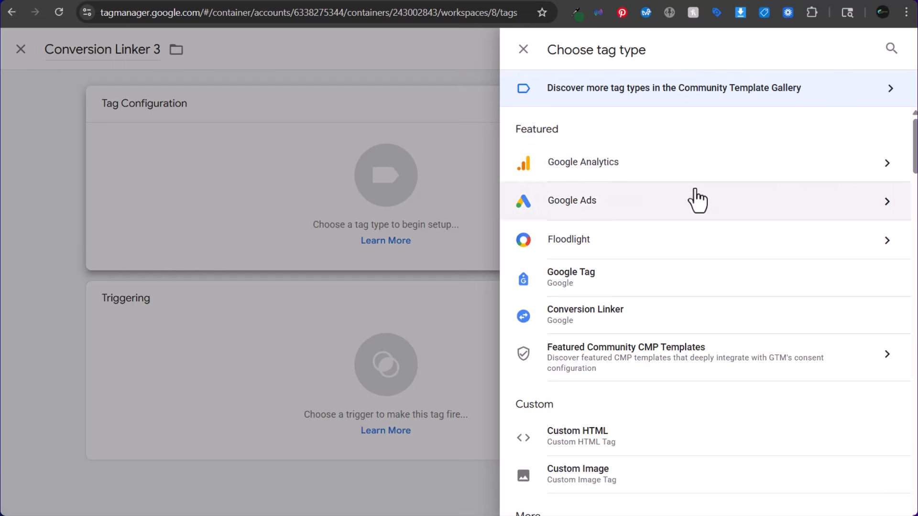
click(697, 198)
click(690, 184)
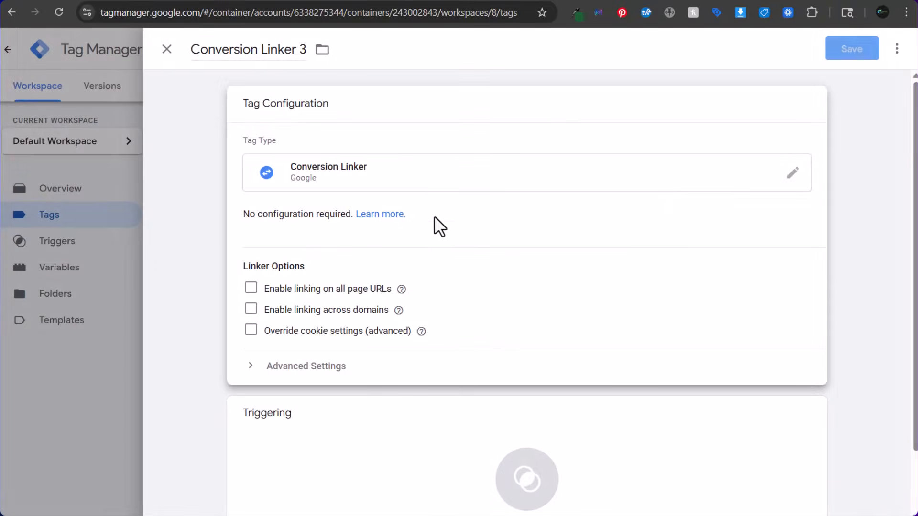
- Enable linking on all page URLs, make Conversion Linker 3 fire on the All Pages trigger, and save the tag
click(250, 325)
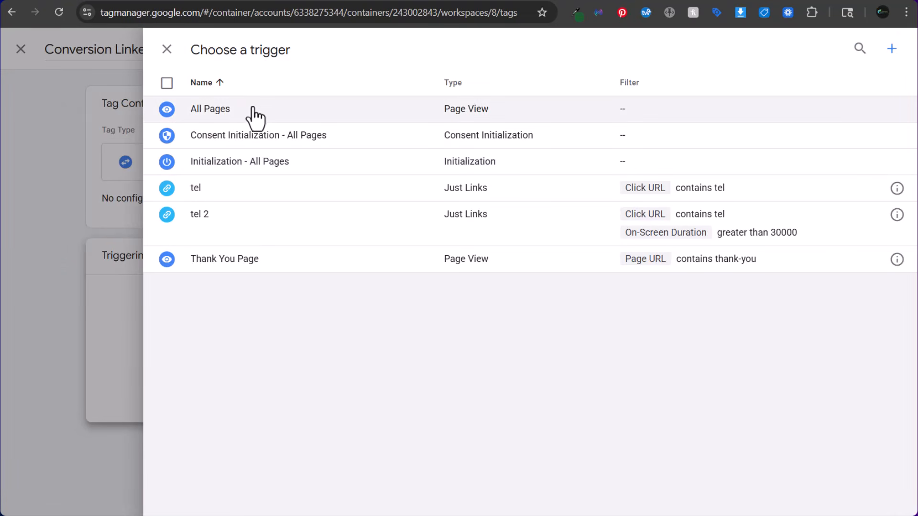
click(353, 161)
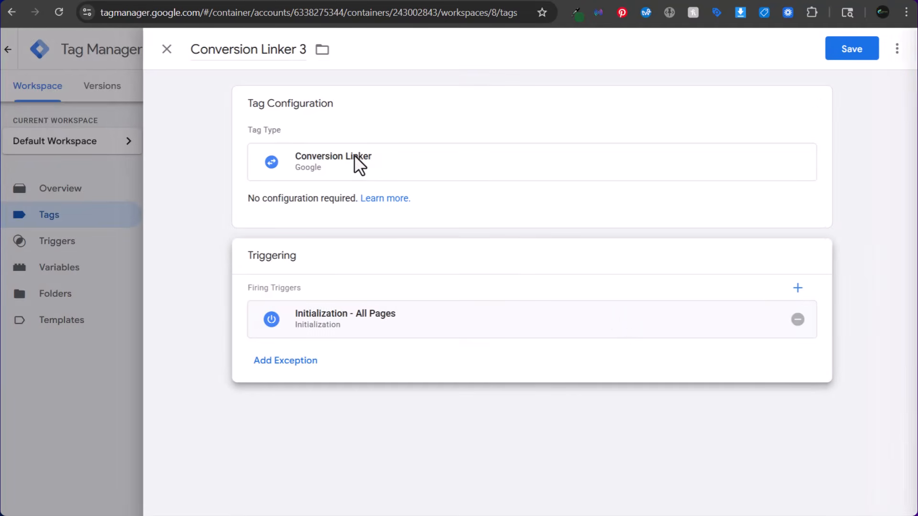
click(798, 319)
click(504, 348)
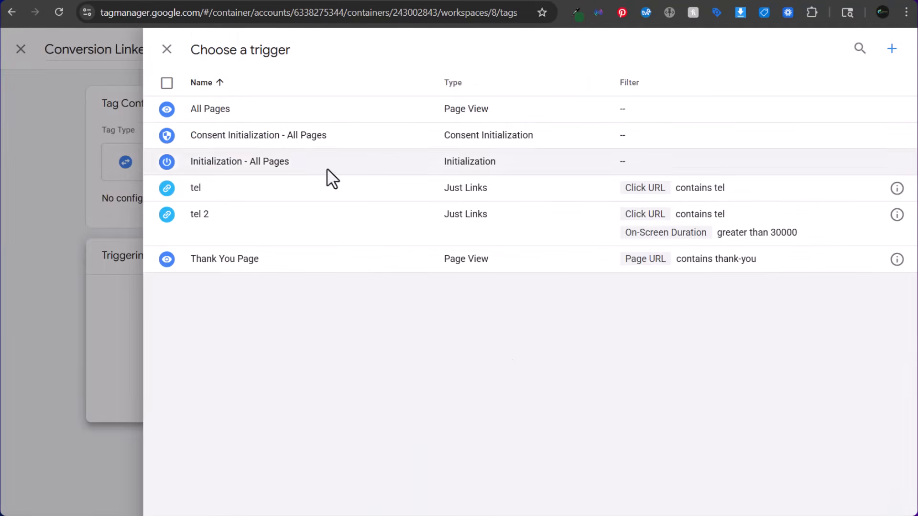
click(266, 115)
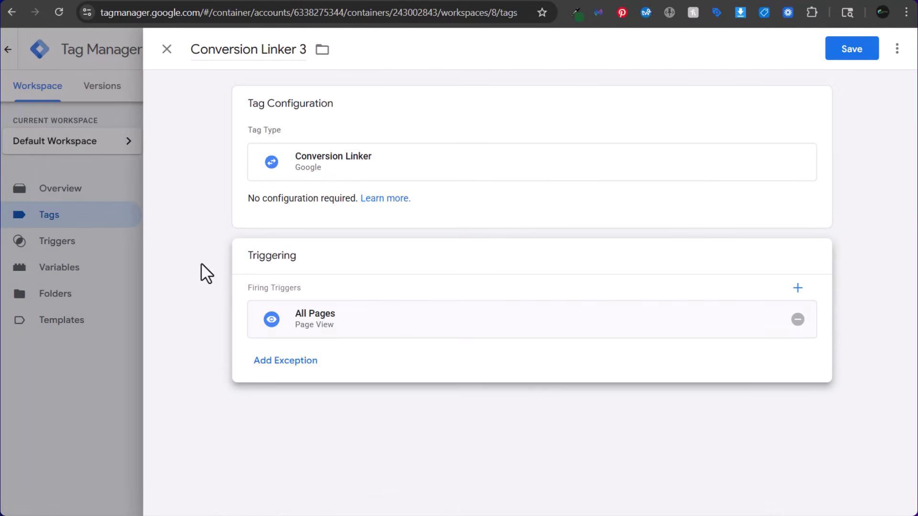
click(273, 196)
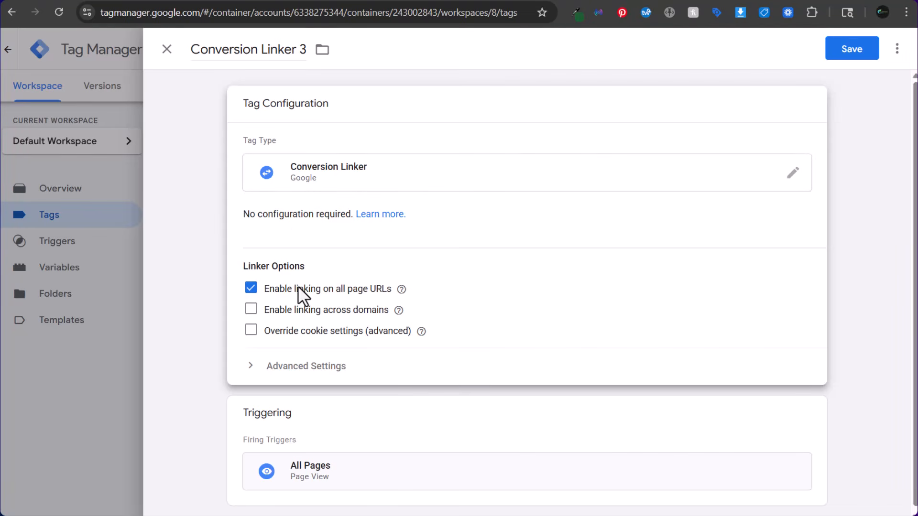
click(850, 52)
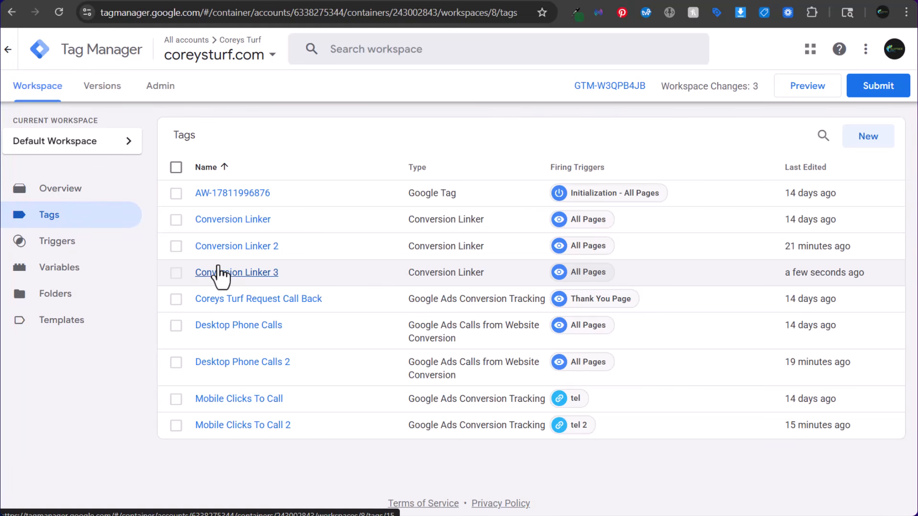
- Delete the tags Conversion Linker 2 and Conversion Linker 3, and check the configuration of the original Conversion Linker tag
click(176, 272)
click(176, 246)
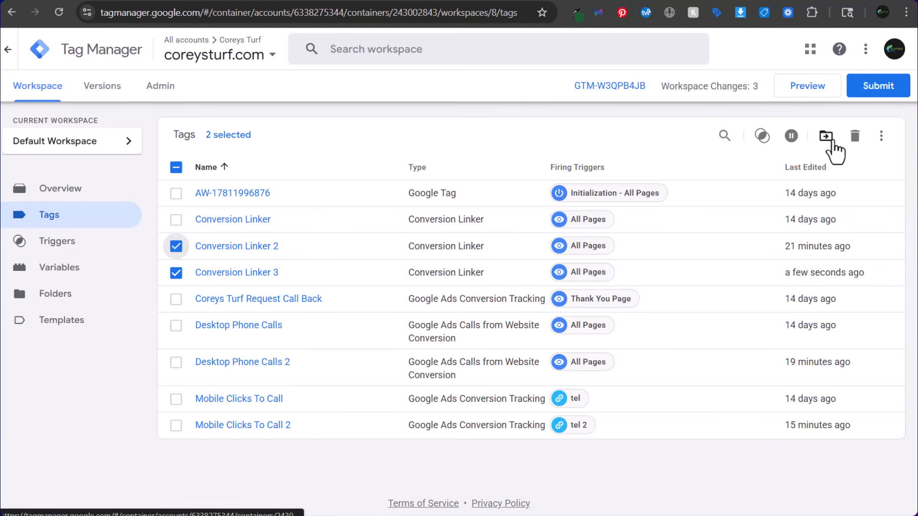
click(854, 137)
click(576, 199)
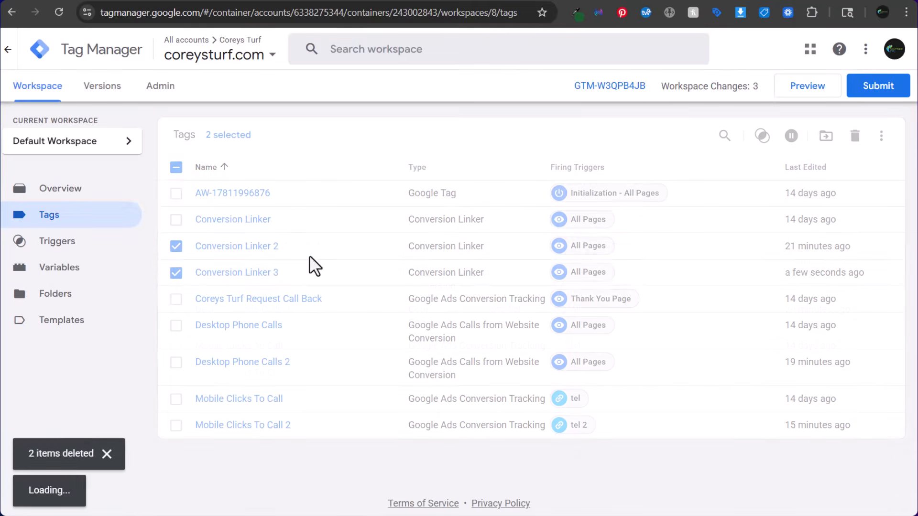
click(223, 219)
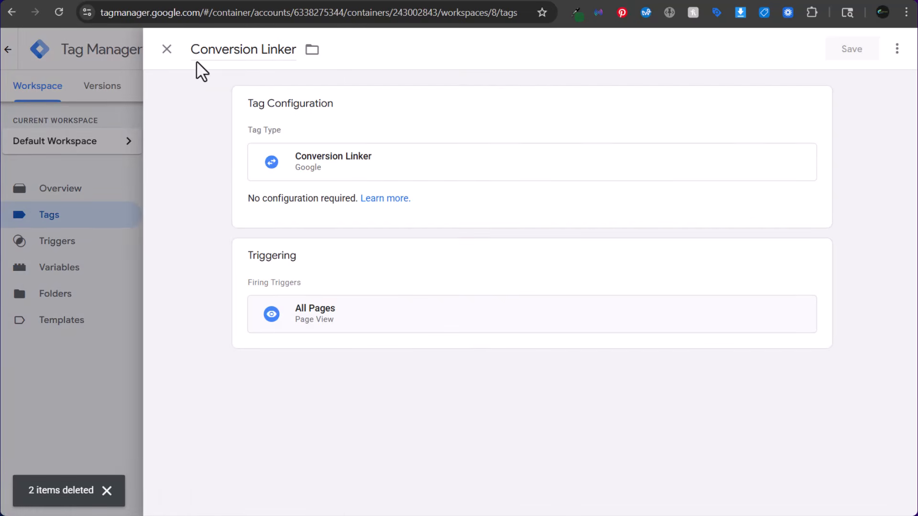
click(167, 49)
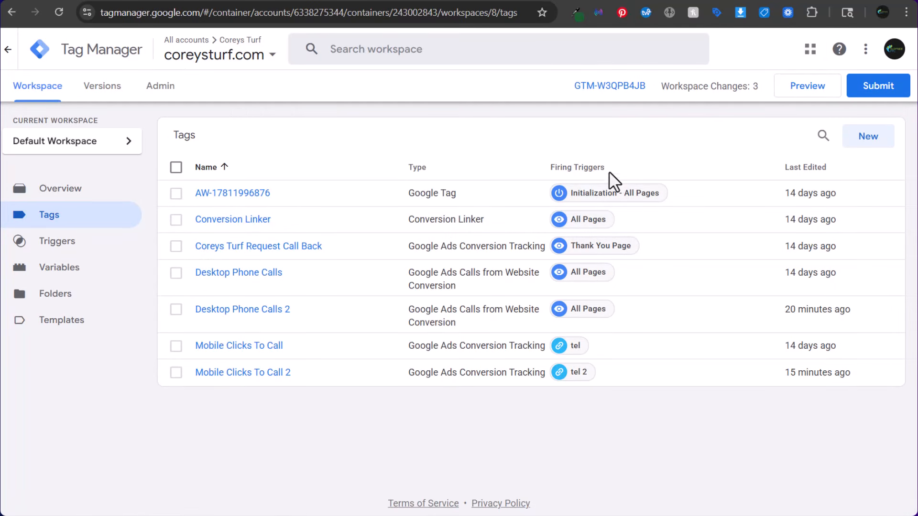
- Create a new tag named Submit Lead Form Example
click(868, 137)
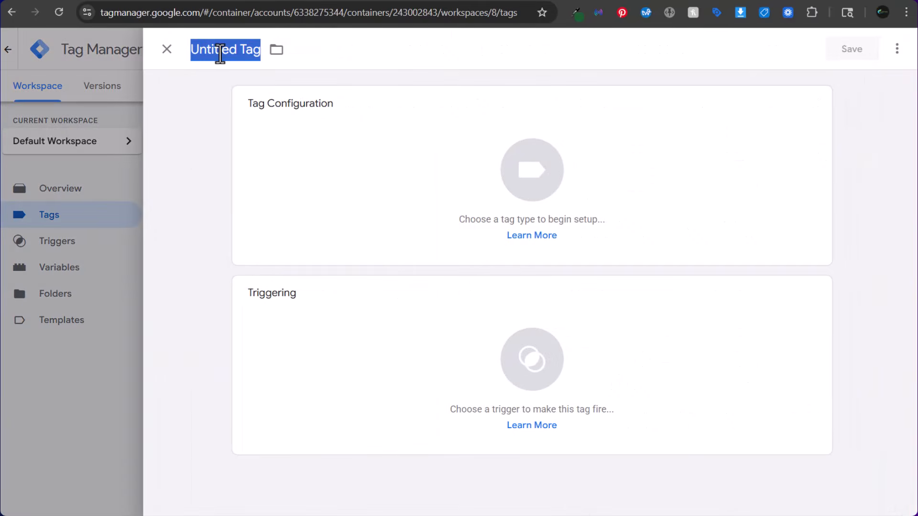
text(Submit Lead )
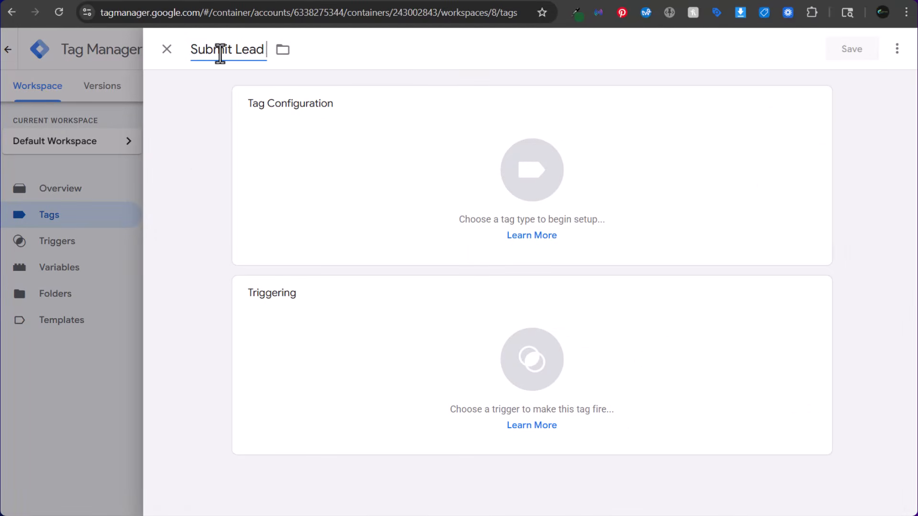
text(Form Example)
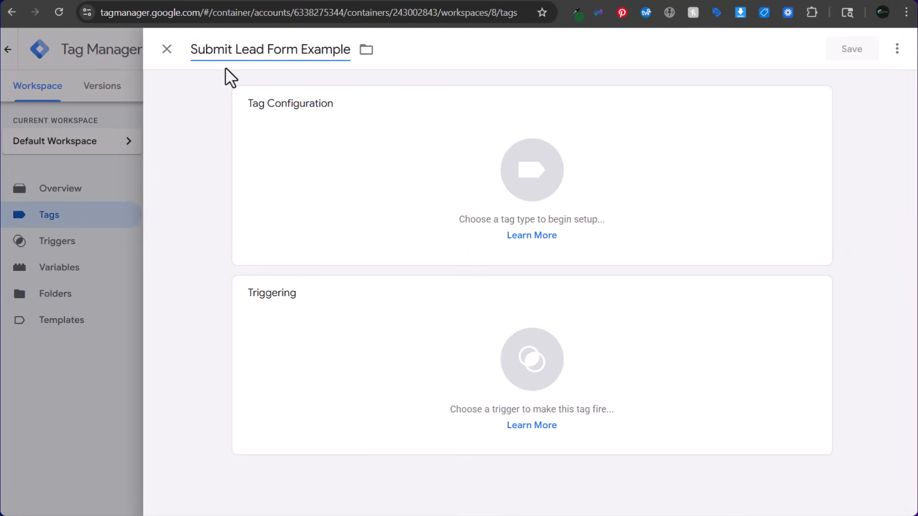
click(190, 52)
text(Google Ad)
key(BackSpace)
key(BackSpace)
key(BackSpace)
key(BackSpace)
key(BackSpace)
key(BackSpace)
key(BackSpace)
key(BackSpace)
key(BackSpace)
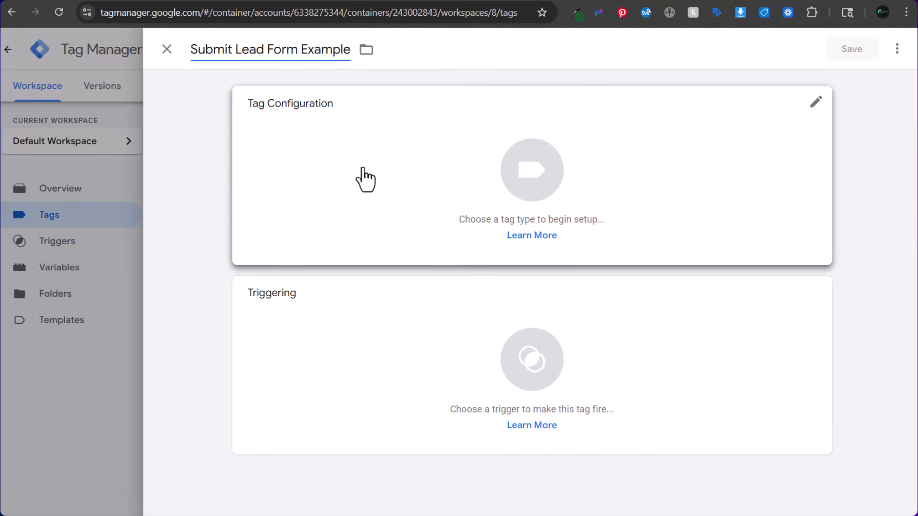
- Set the tag type of Submit Lead Form Example to Google Ads Conversion Tracking
click(399, 102)
click(624, 221)
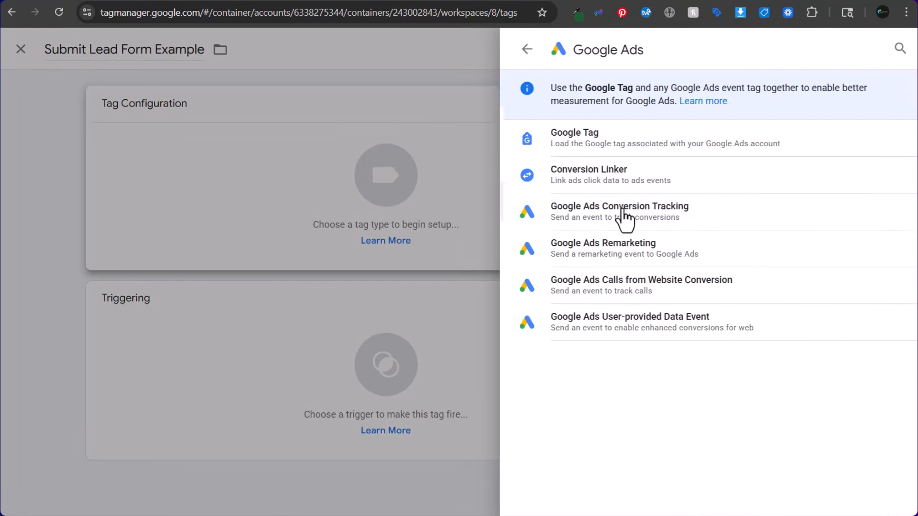
click(623, 222)
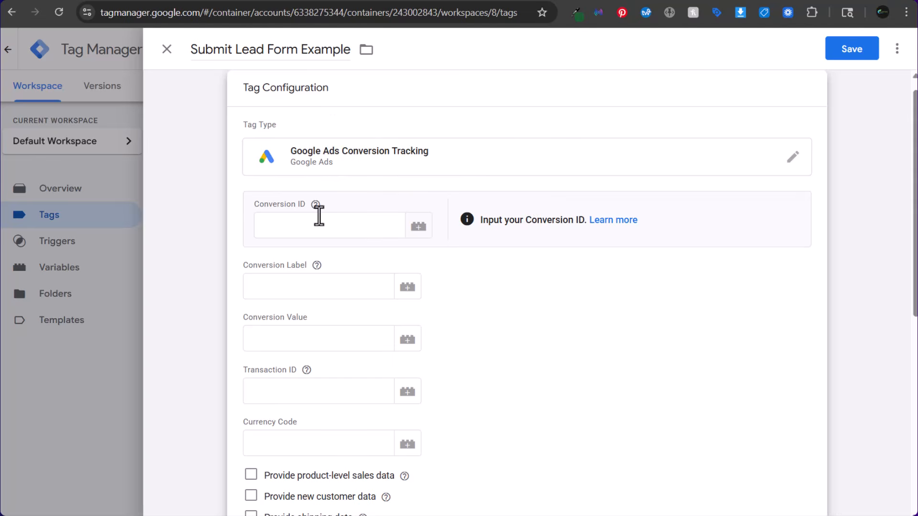
- Copy the conversion ID and conversion label of the Submit Lead Form Example action from Google Ads into the Tag Manager tag
click(62, 1)
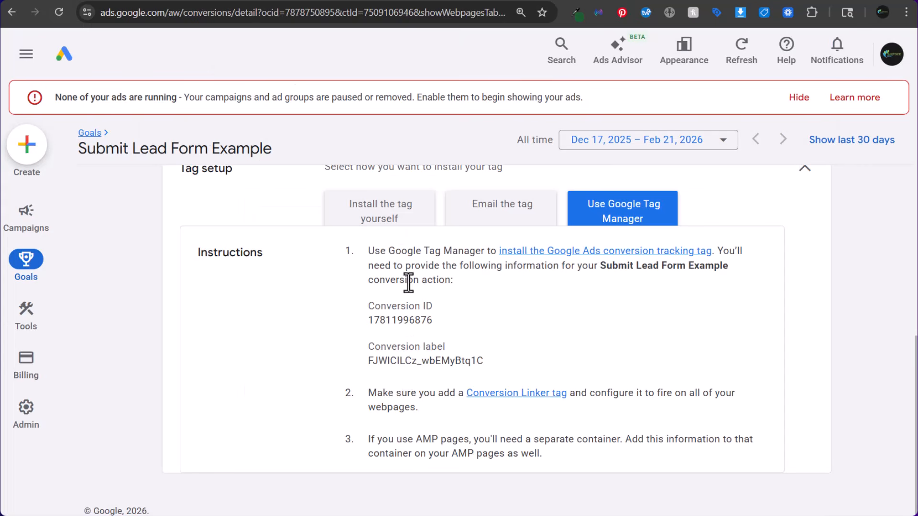
double_click(400, 321)
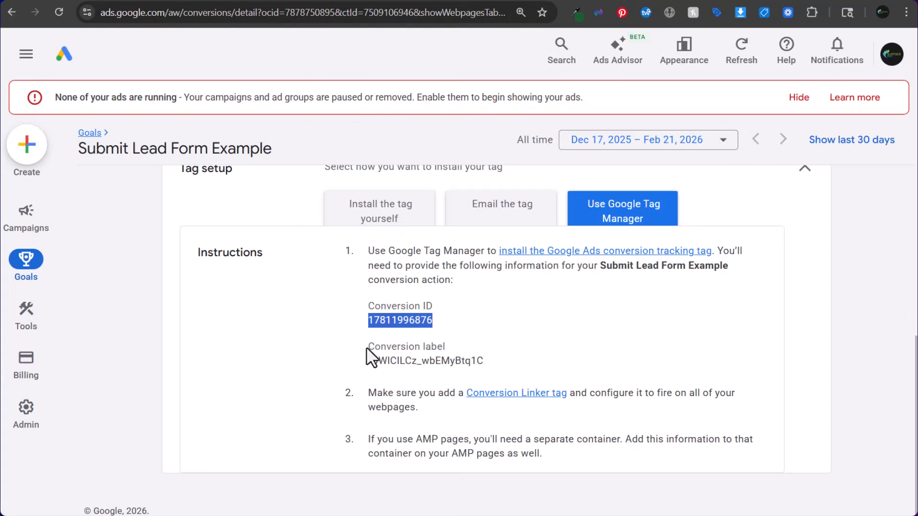
double_click(384, 356)
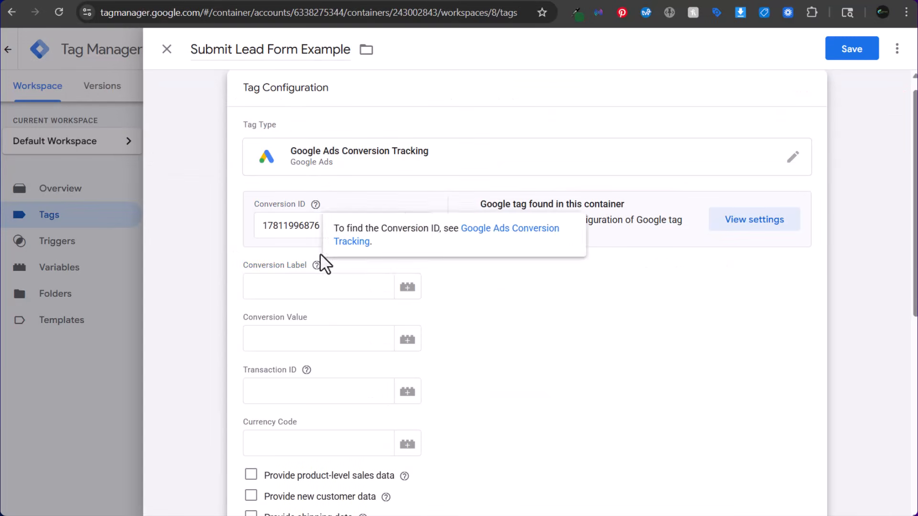
click(288, 290)
text(FJWlCILCz_wbEMyBtq1C)
double_click(278, 226)
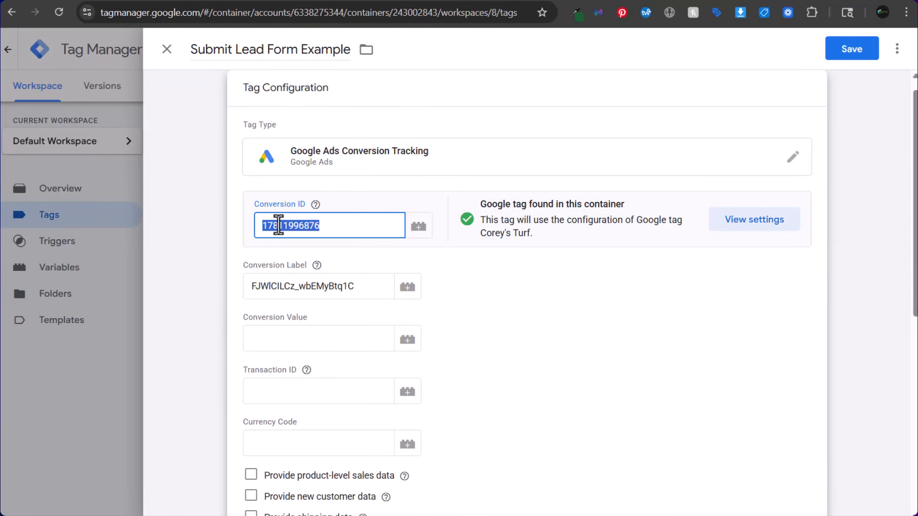
click(217, 174)
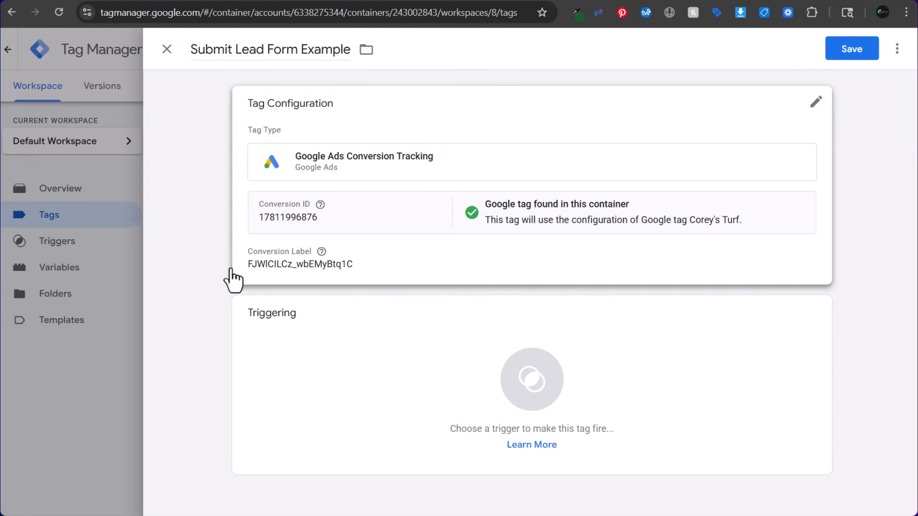
- Start a new firing trigger for the Submit Lead Form Example tag and name it Thank You Page 2
click(314, 388)
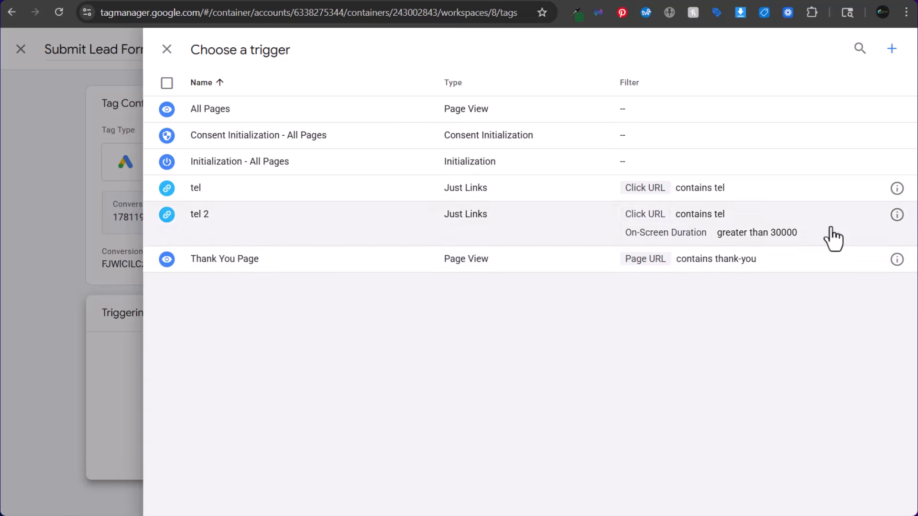
click(891, 49)
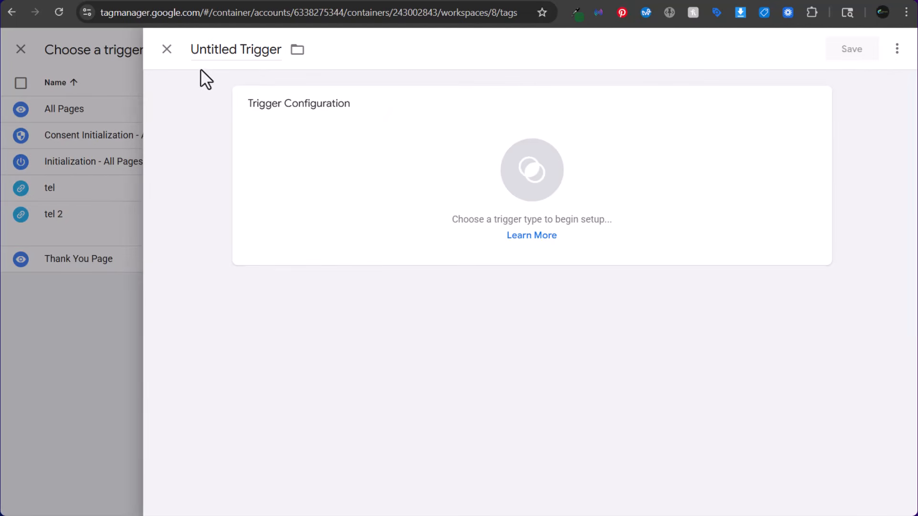
key(ctrl+a)
text(Thank You Pag)
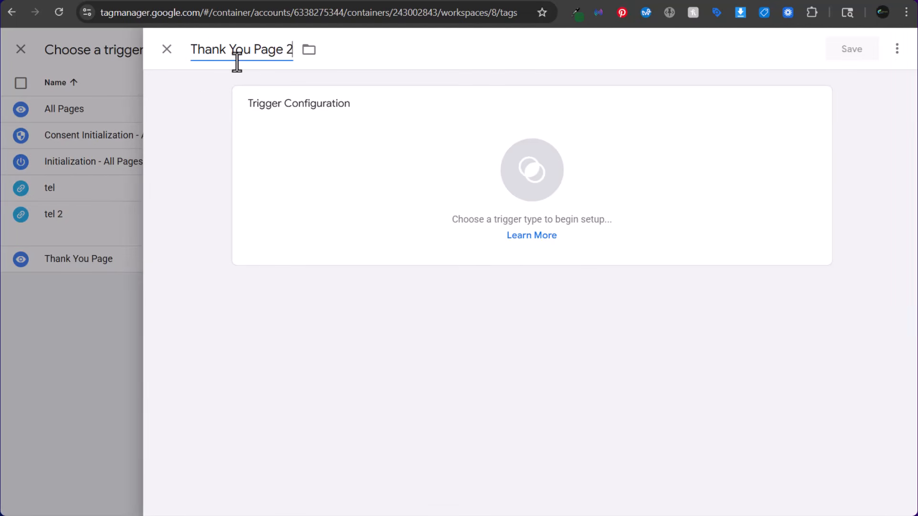
- Configure the Thank You Page 2 trigger as a Page View firing on some page views where Page URL contains thank-you
click(459, 220)
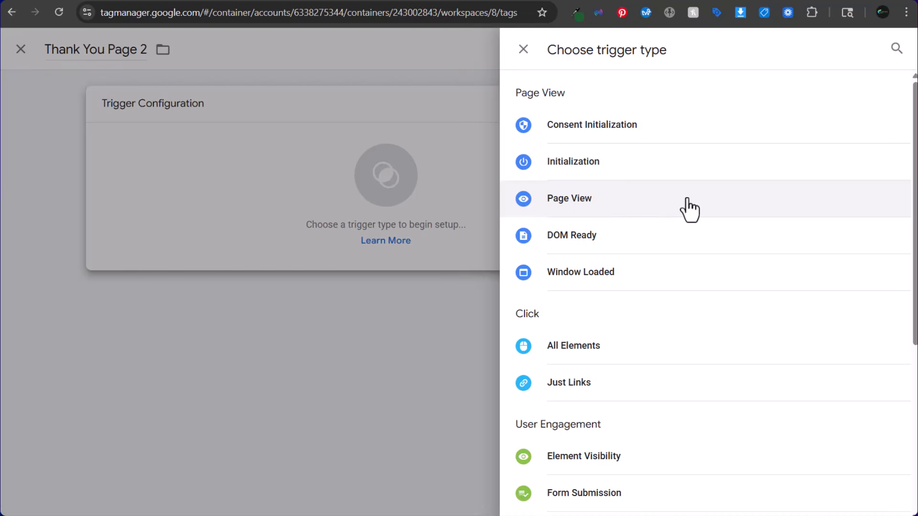
click(590, 199)
click(401, 237)
click(325, 288)
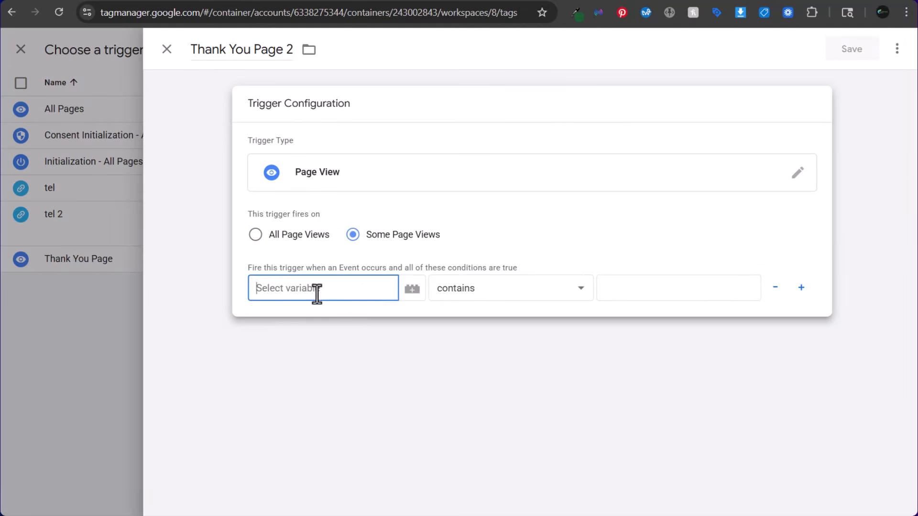
scroll(333, 418, down, 4)
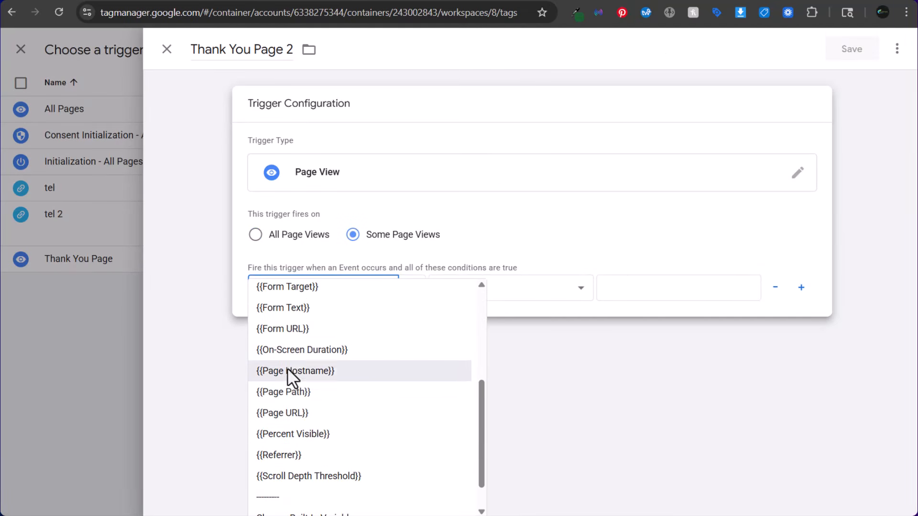
click(301, 412)
click(653, 289)
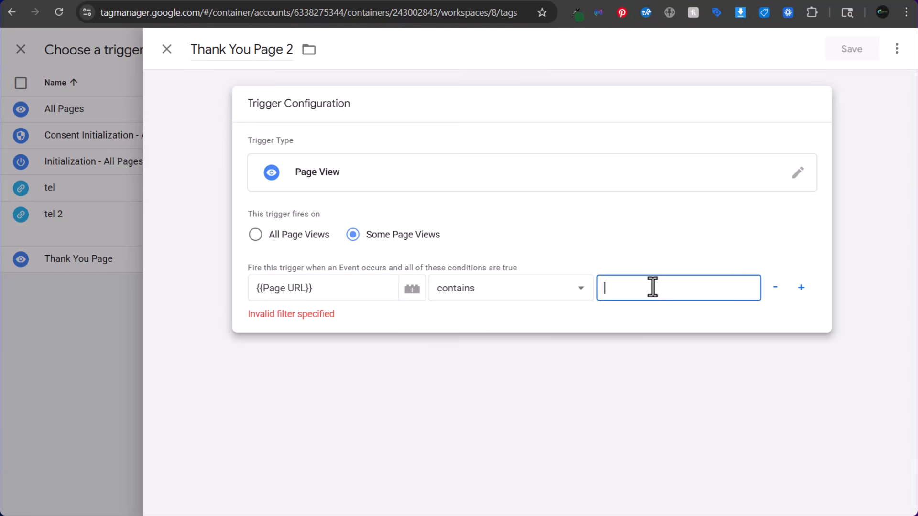
text(thank-you)
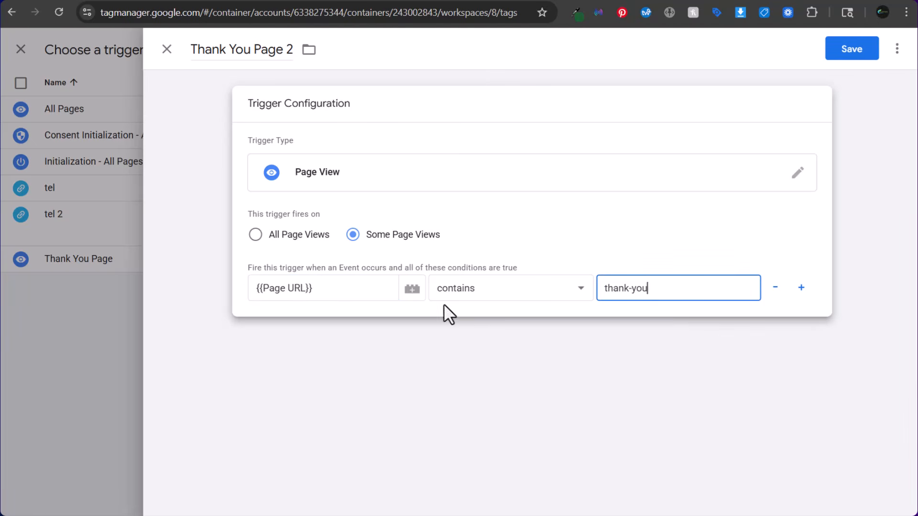
- Check the thank-you page's address on coreysturf.com and the Page URL variable of its Consent Initialization event in Tag Assistant
click(477, 0)
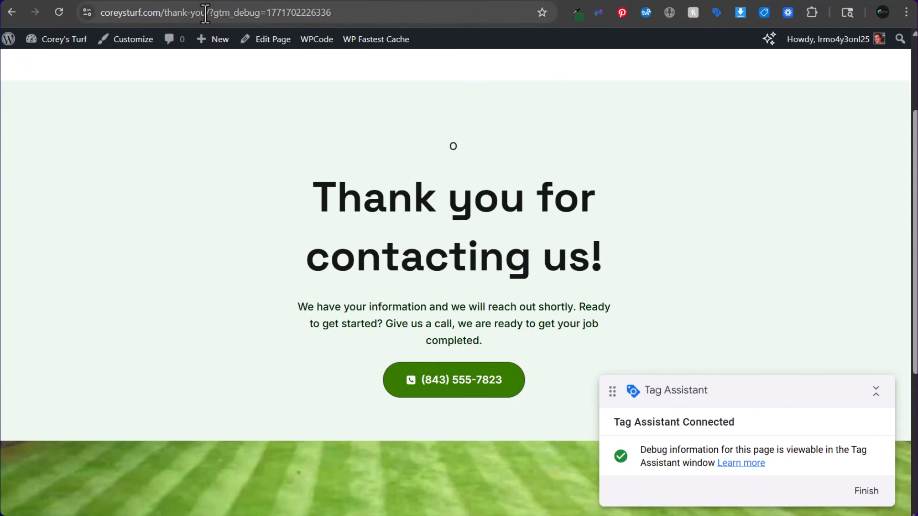
drag(206, 13, 155, 13)
click(373, 1)
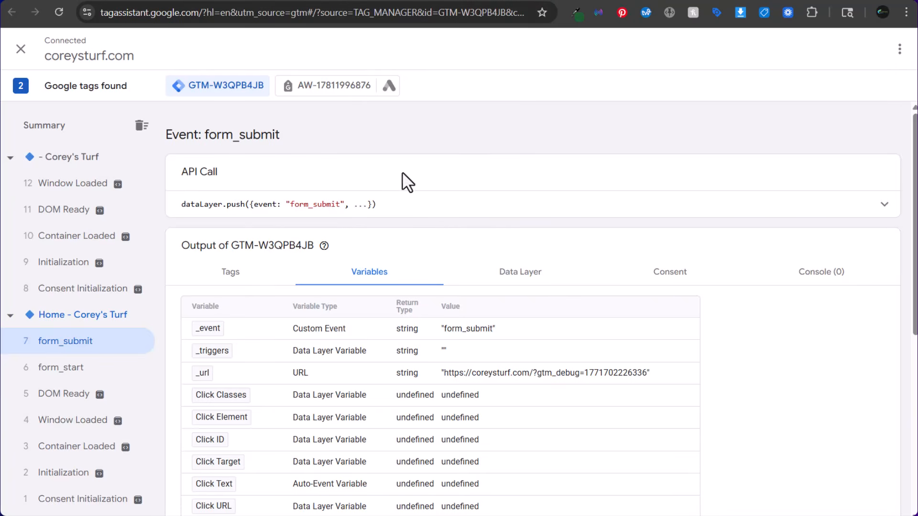
click(79, 288)
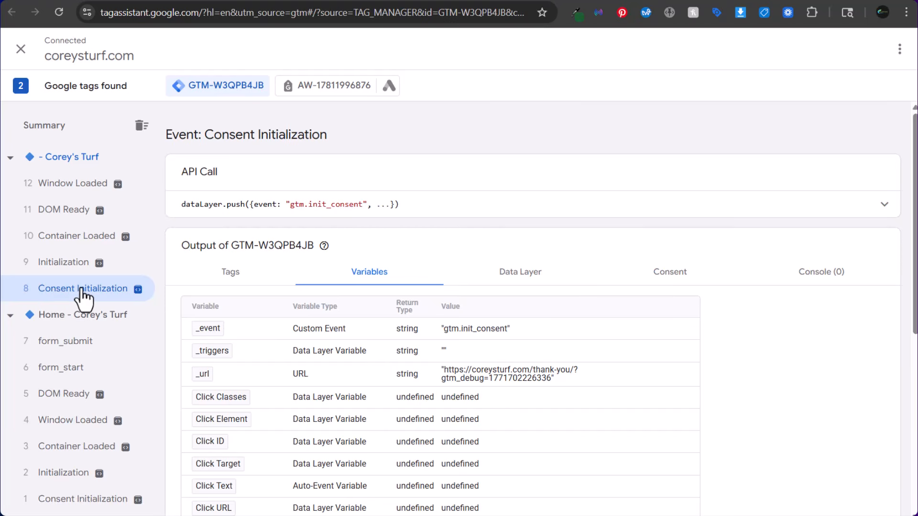
scroll(621, 352, down, 7)
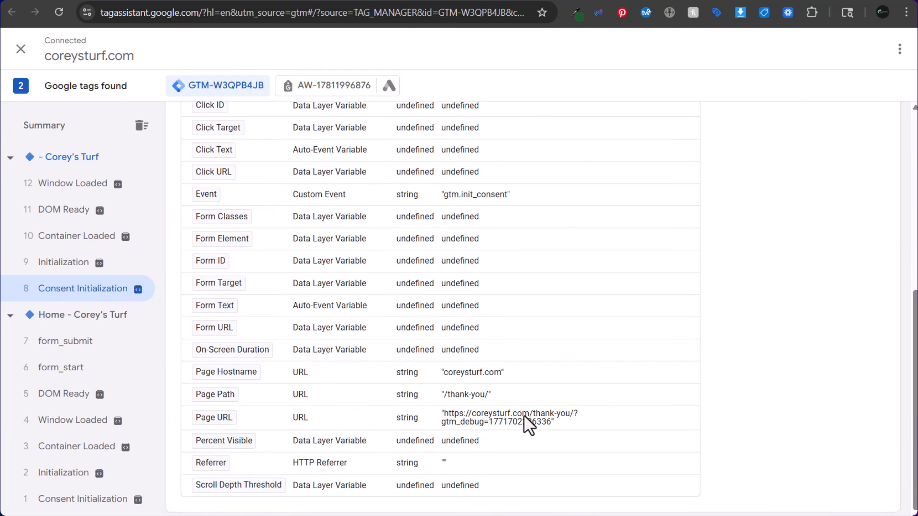
drag(534, 412, 568, 414)
right_click(769, 424)
click(404, 270)
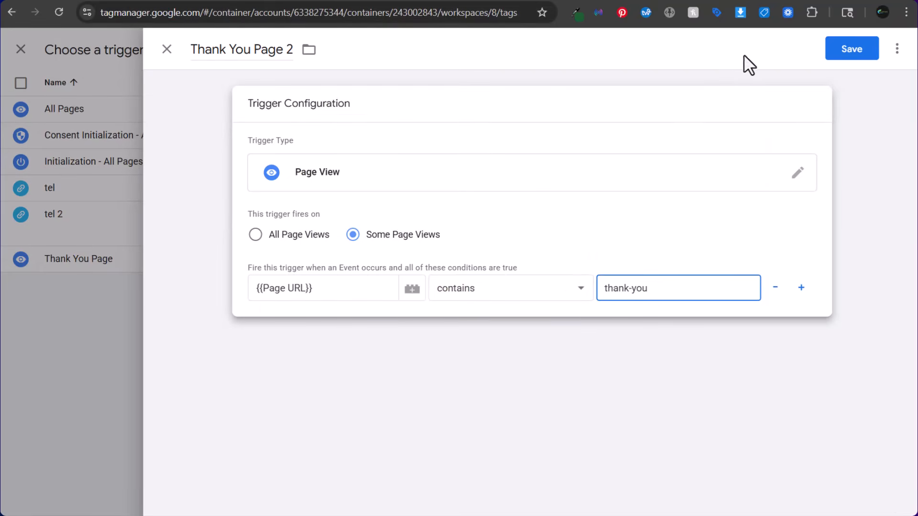
- Save the Thank You Page 2 trigger and remove it from the Submit Lead Form Example tag
click(827, 56)
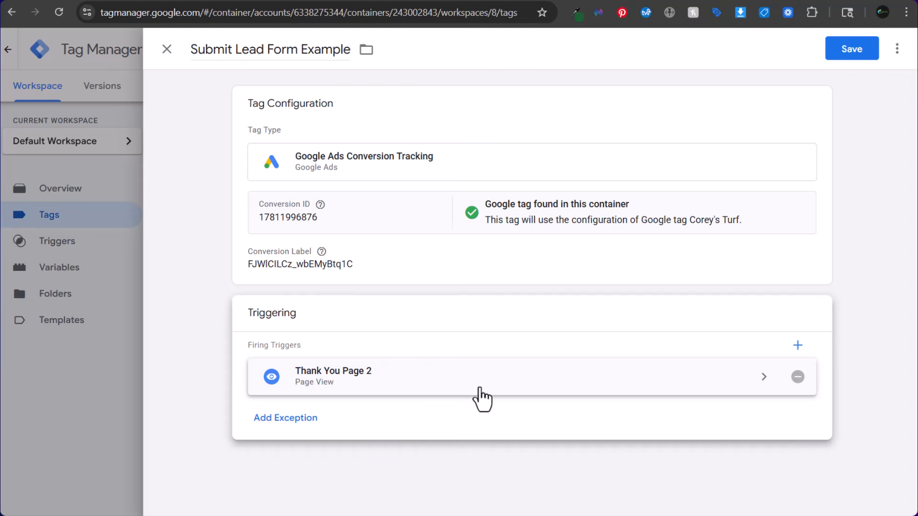
click(797, 378)
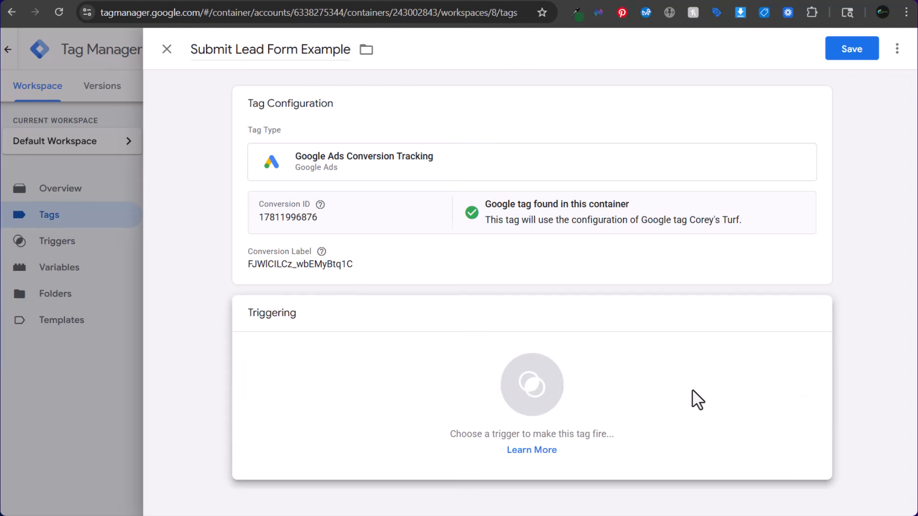
- Start another new firing trigger for the Submit Lead Form Example tag and name it form_submit event
click(690, 392)
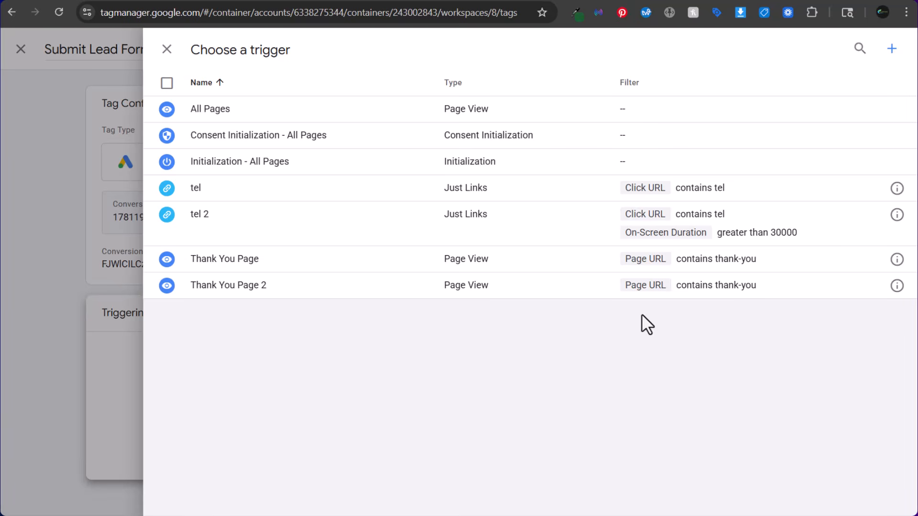
click(891, 48)
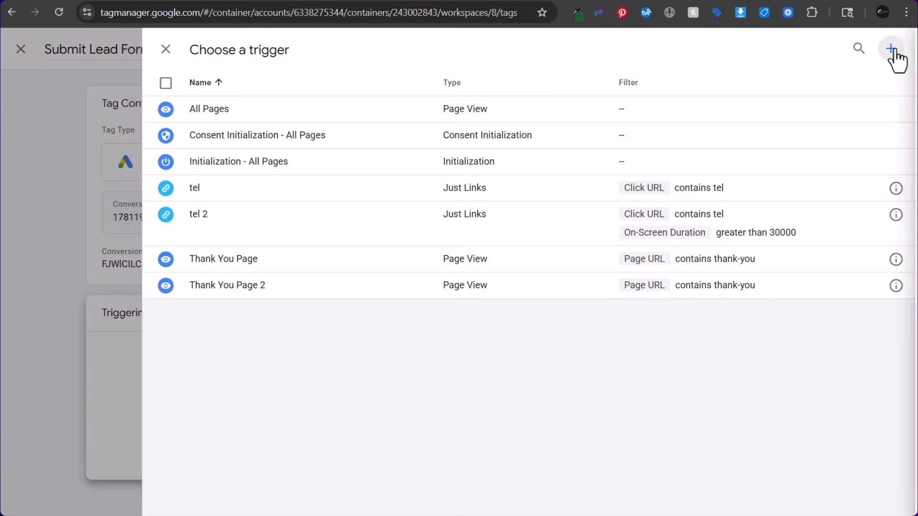
click(233, 47)
text(form)
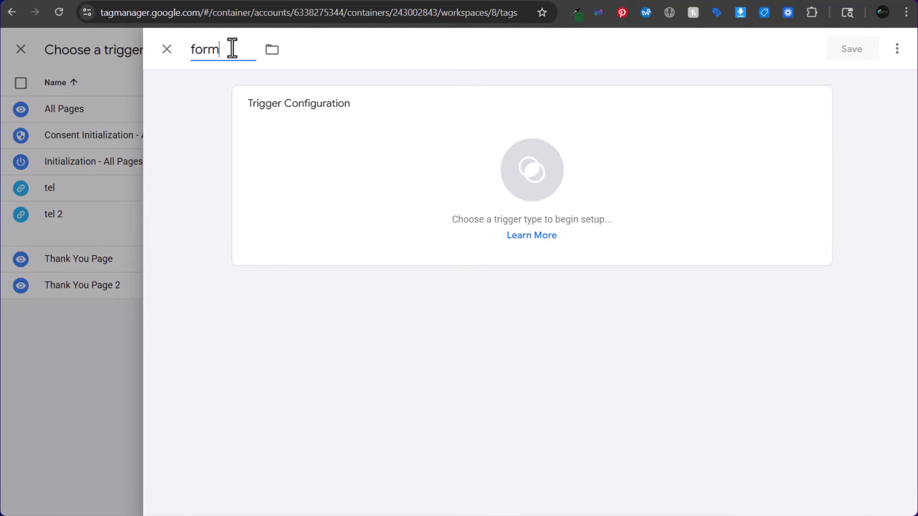
text(_submit event)
- Set the trigger type to Custom Event with the event name form_submit
click(532, 169)
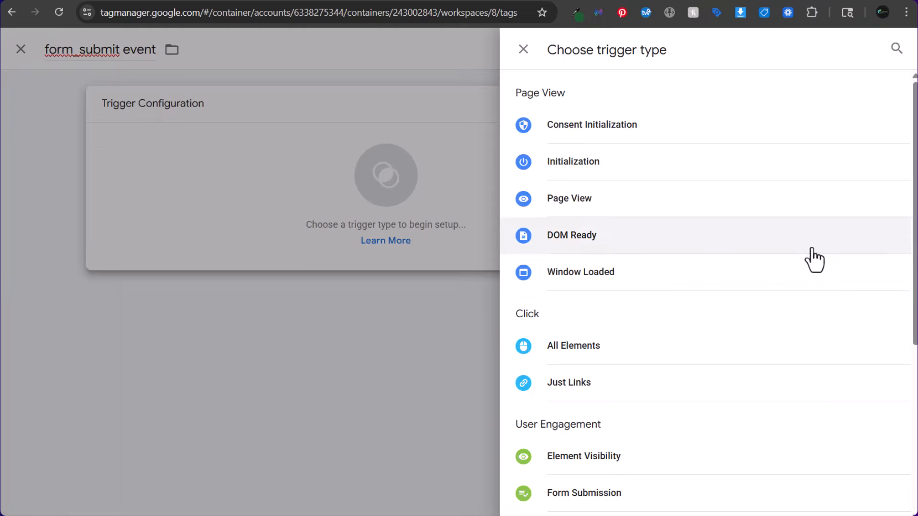
scroll(813, 254, down, 6)
click(597, 366)
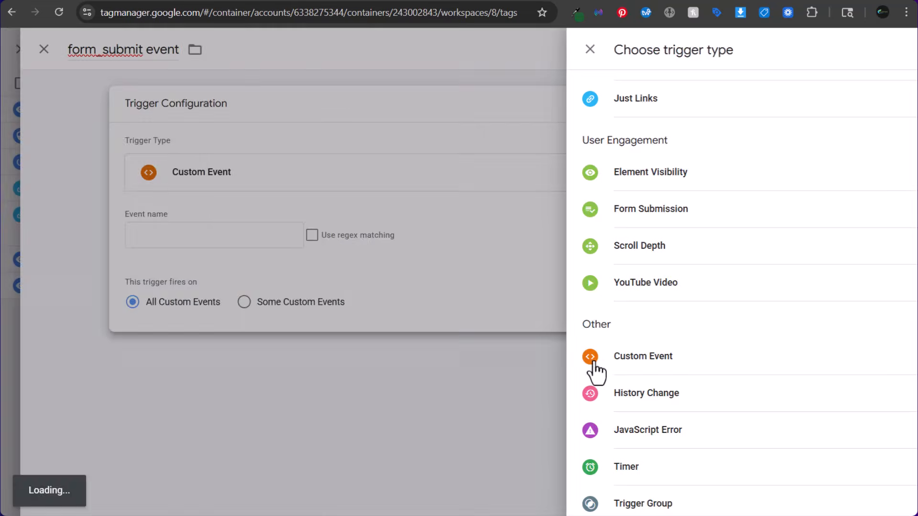
click(320, 238)
text(form_submit)
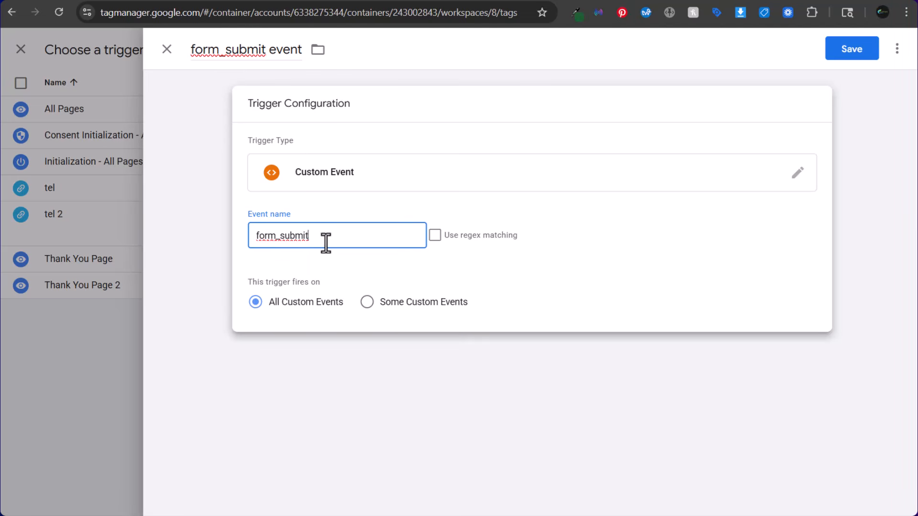
- Limit the form_submit event trigger to some custom events where Page URL contains coreysturf, and save the trigger and its tag
click(403, 304)
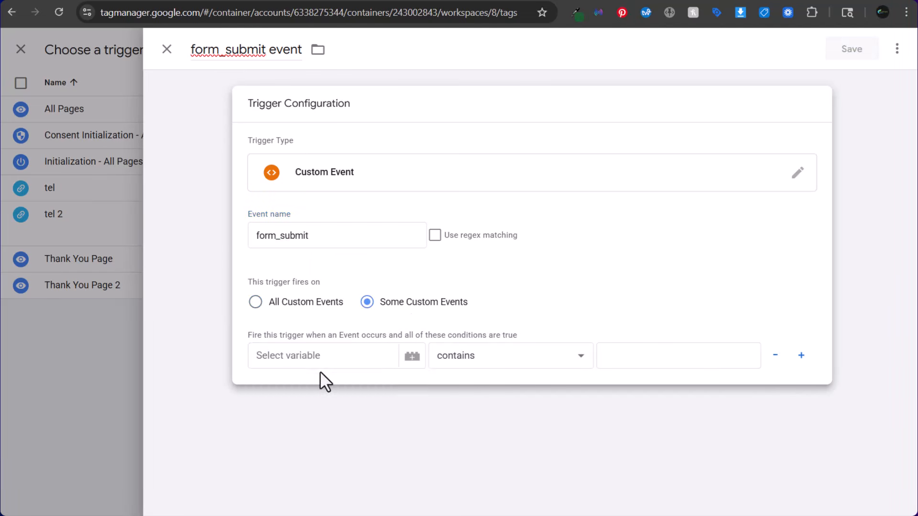
click(312, 355)
scroll(334, 430, down, 3)
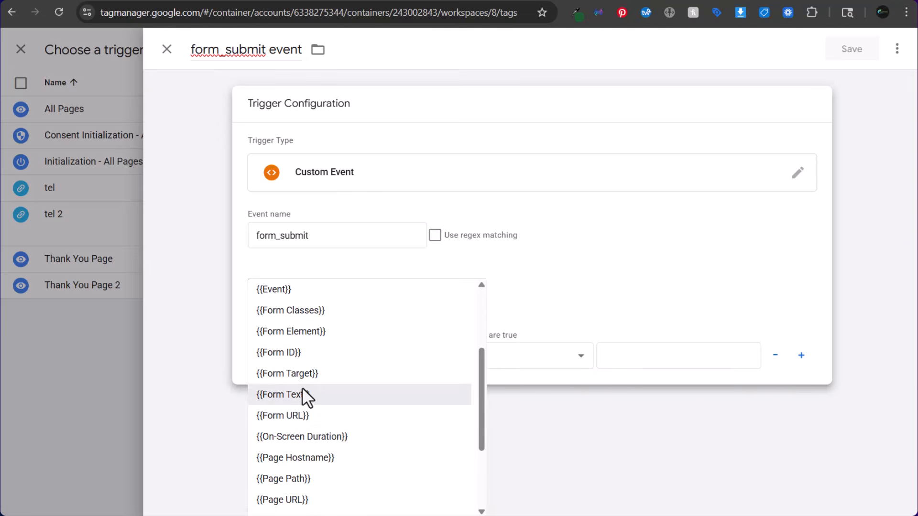
scroll(305, 381, down, 1)
click(309, 435)
click(650, 354)
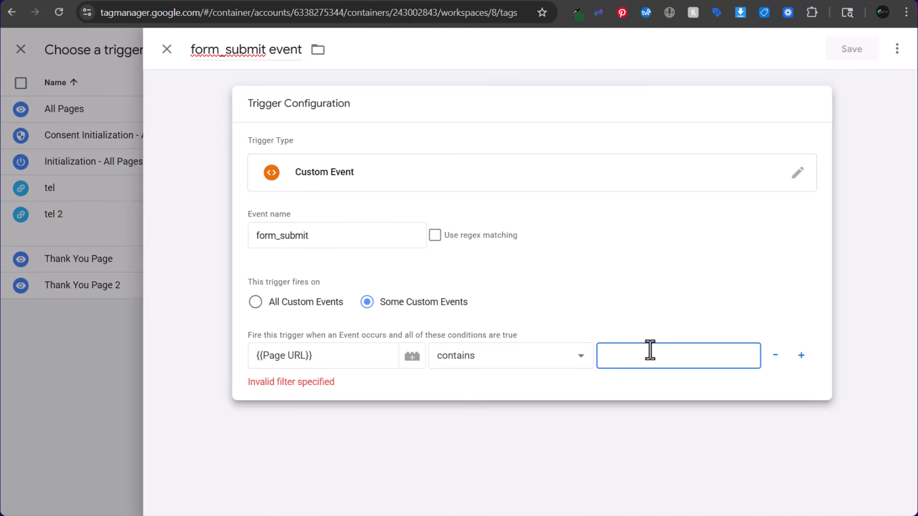
text(coreysturf)
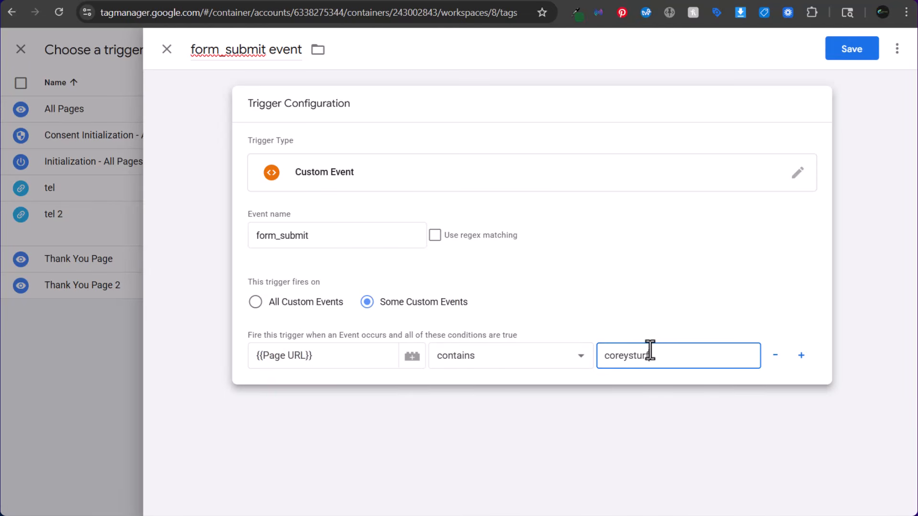
click(767, 412)
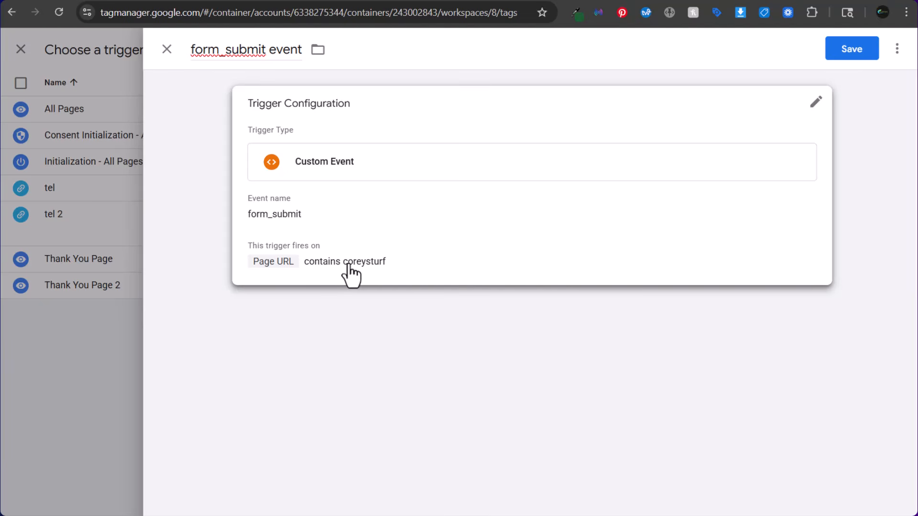
click(868, 48)
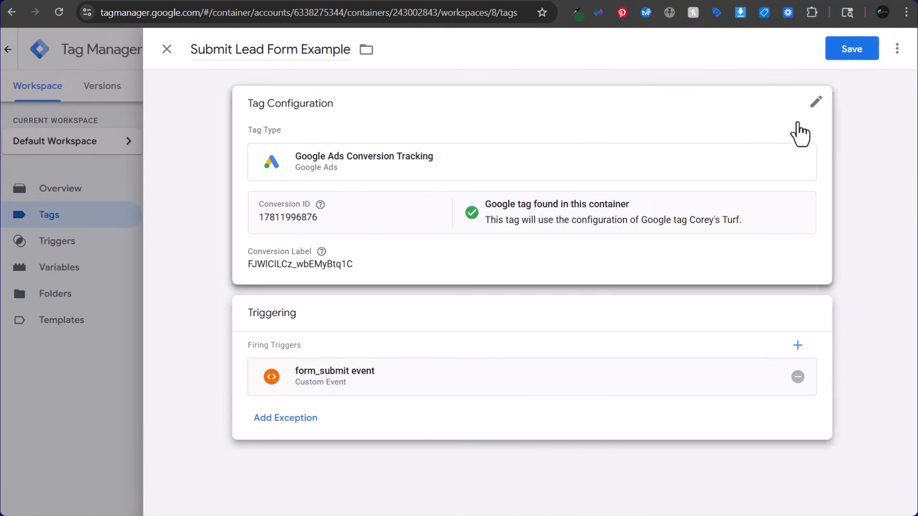
click(866, 51)
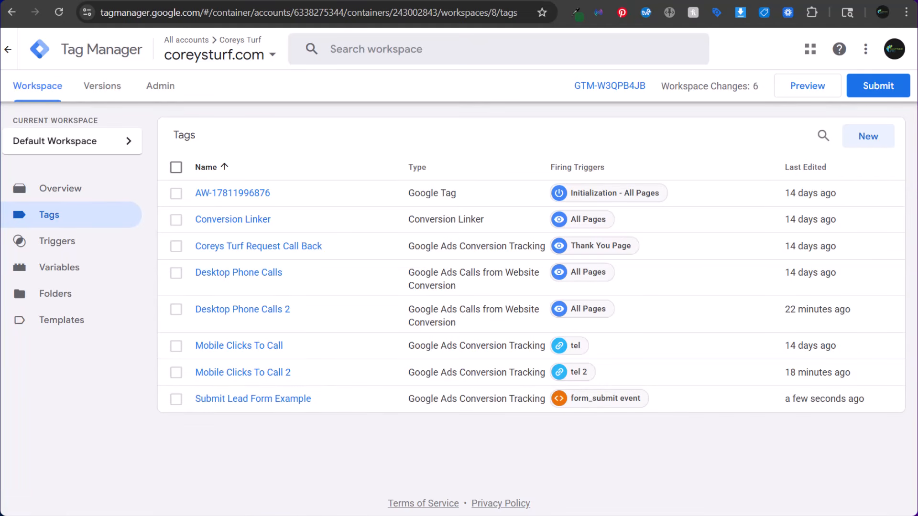
- Open the coreysturf.com contact page in Elementor and copy the Simple Contact Form's shortcode from the SureForms forms list
click(479, 514)
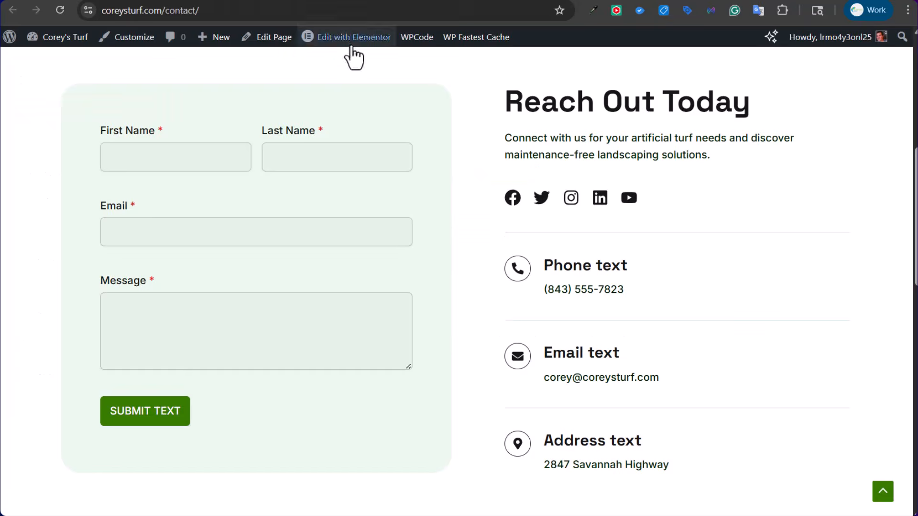
click(351, 43)
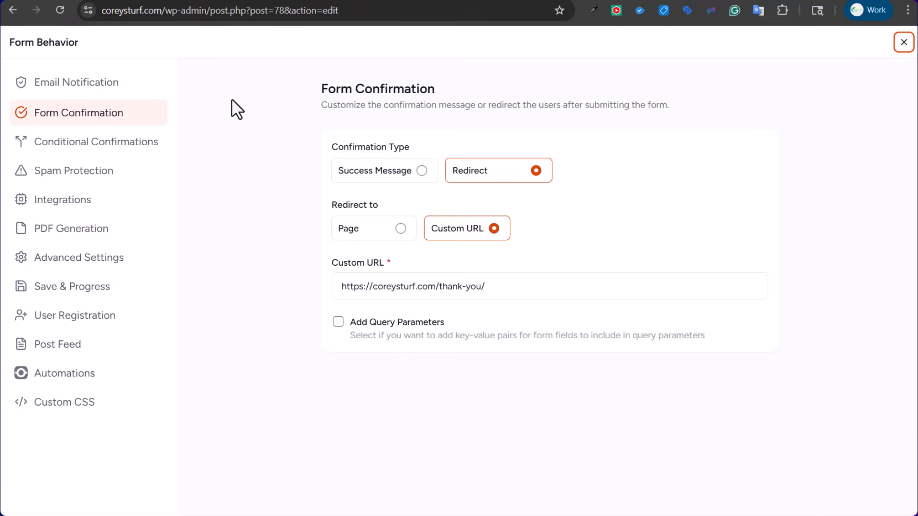
click(903, 42)
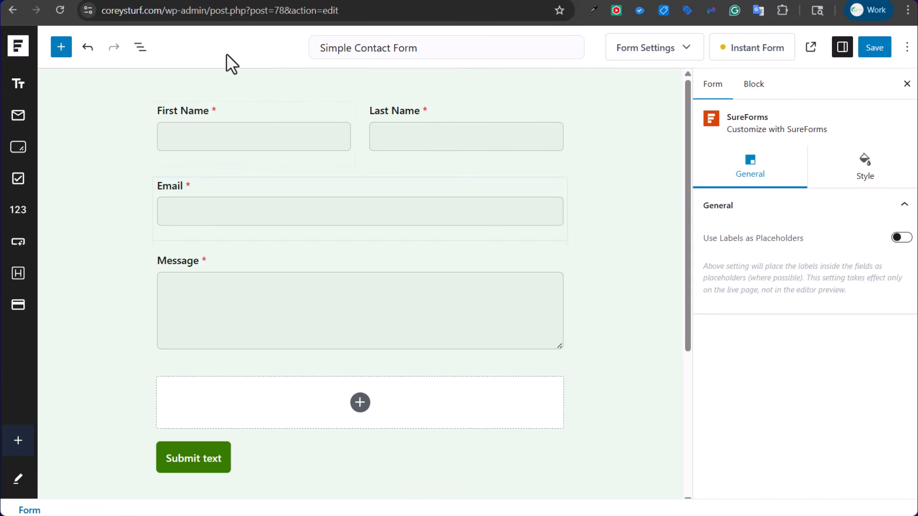
click(13, 19)
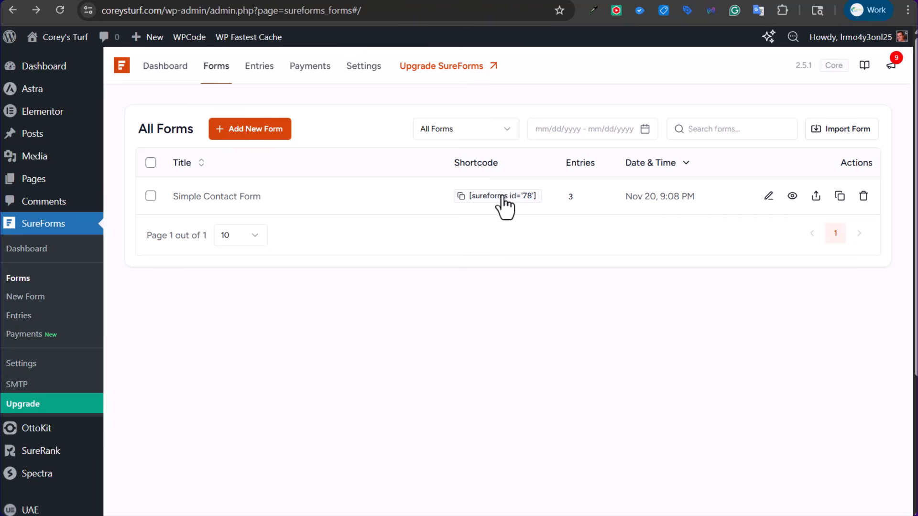
click(500, 198)
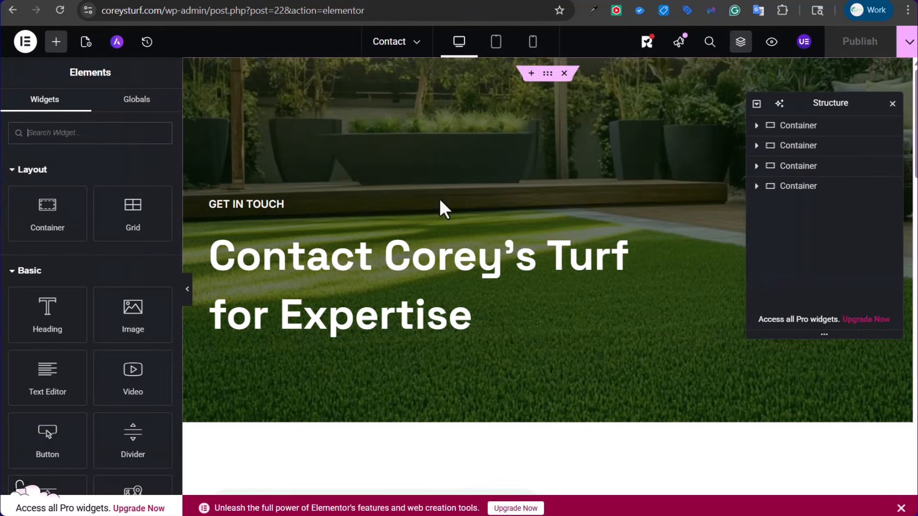
- Close the Structure panel in Elementor and open the settings of the SureForms widget on the Contact page
scroll(682, 268, down, 10)
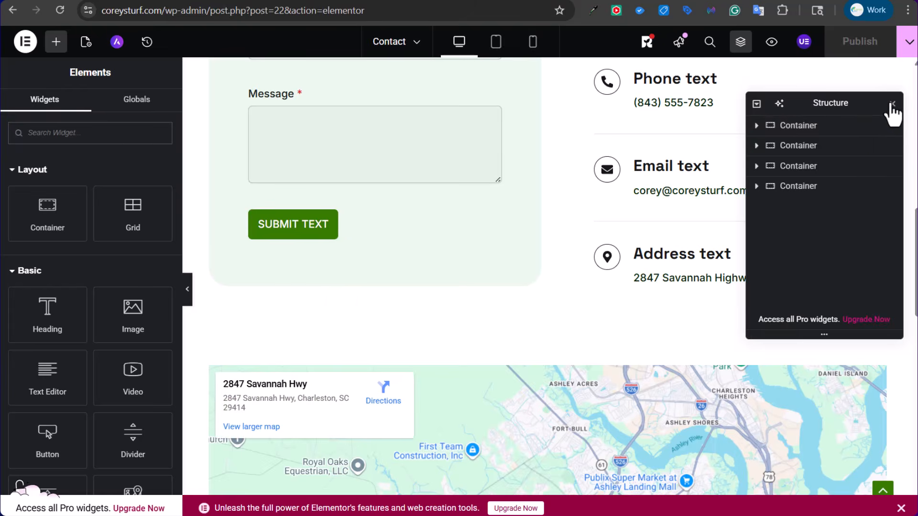
click(891, 103)
scroll(483, 232, up, 4)
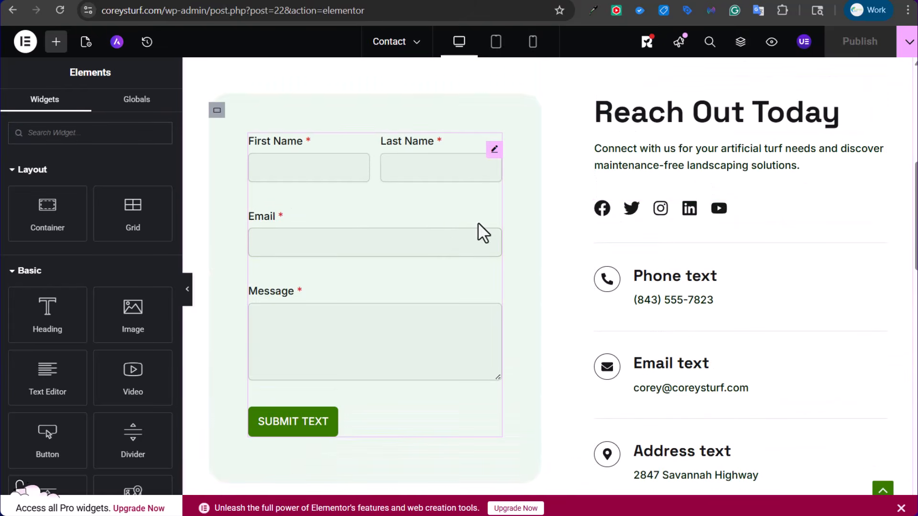
click(494, 152)
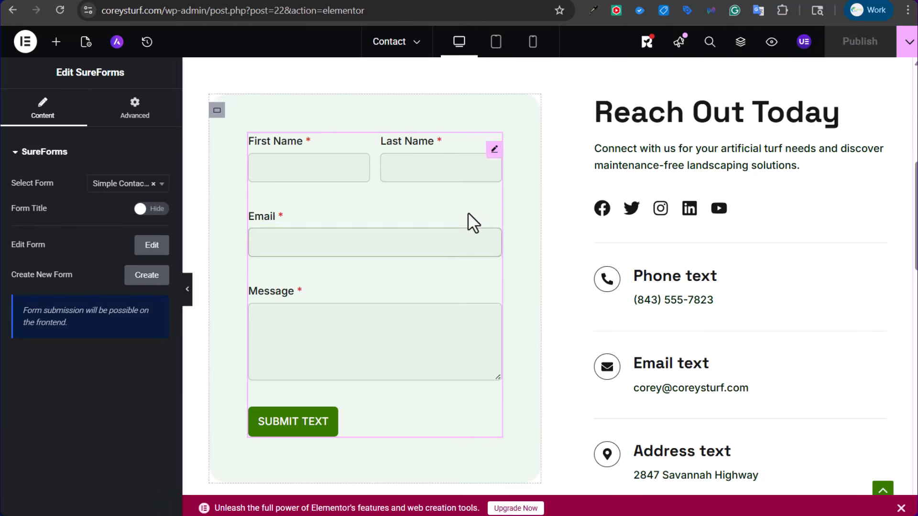
- Add a Shortcode widget above the existing contact form and enter the shortcode [sureforms id='78']
click(56, 41)
text(shortc)
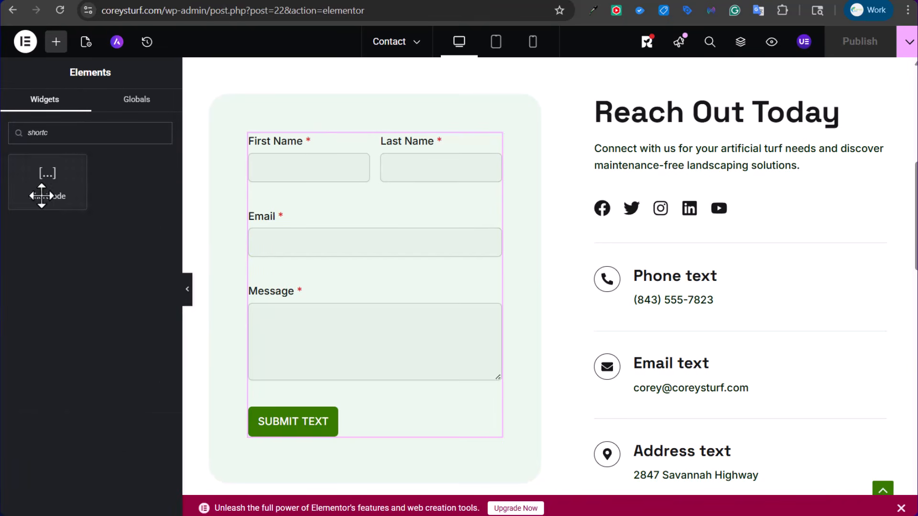
drag(42, 196, 312, 162)
click(100, 225)
key(ctrl+v)
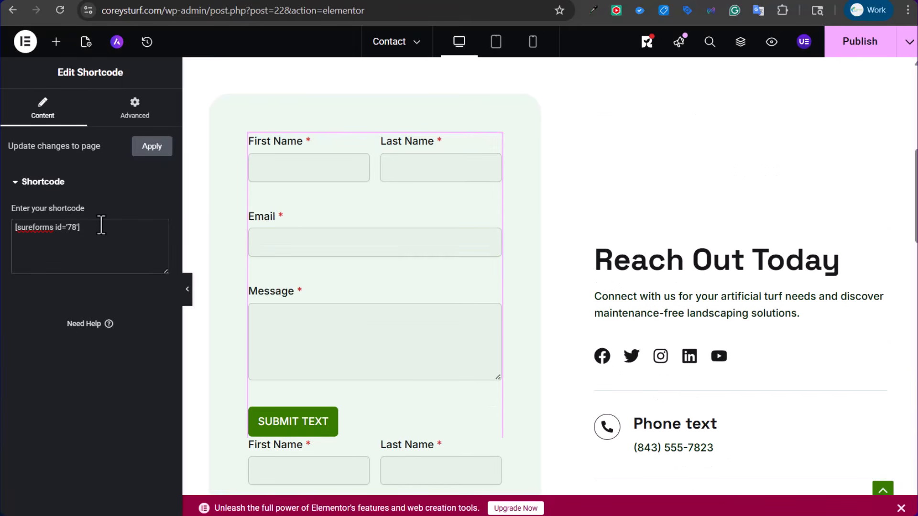
scroll(383, 239, down, 5)
scroll(402, 242, up, 3)
scroll(601, 219, up, 1)
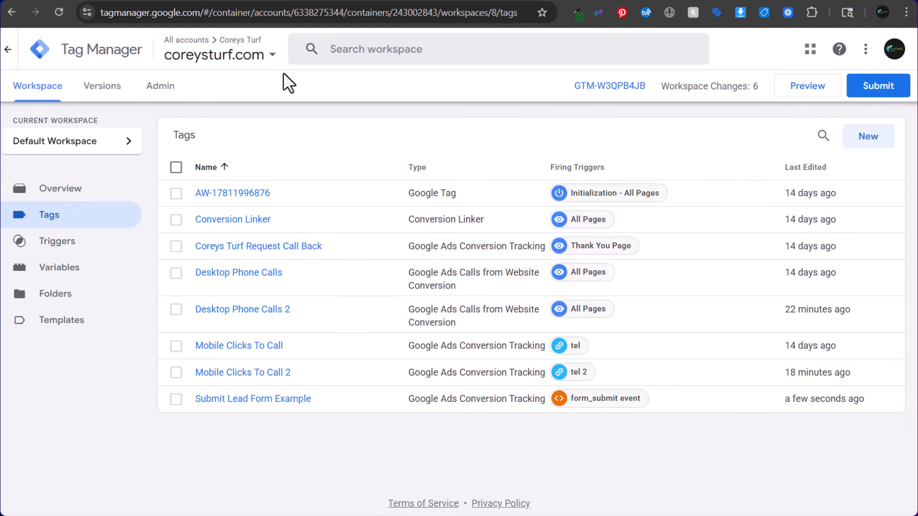
- Switch to Google Ads and open the account's Campaigns list
click(77, 1)
click(198, 290)
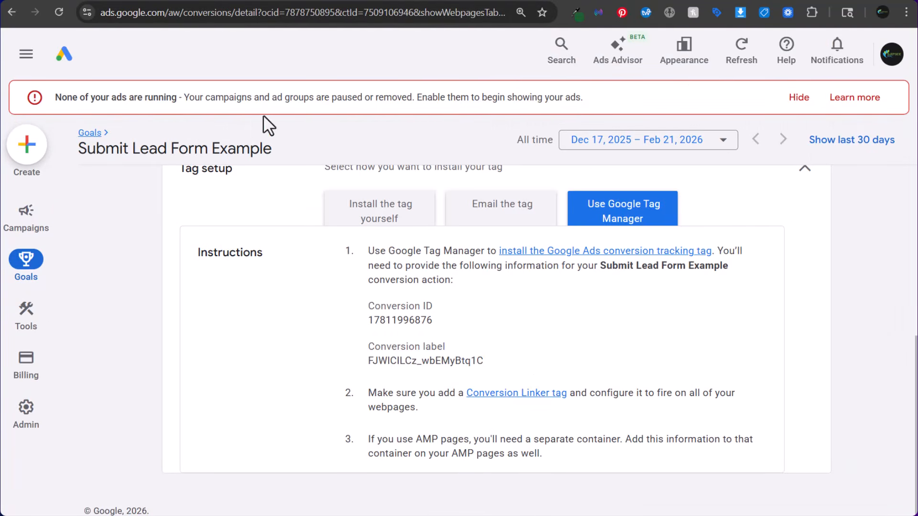
mouse_move(25, 210)
click(199, 225)
click(139, 250)
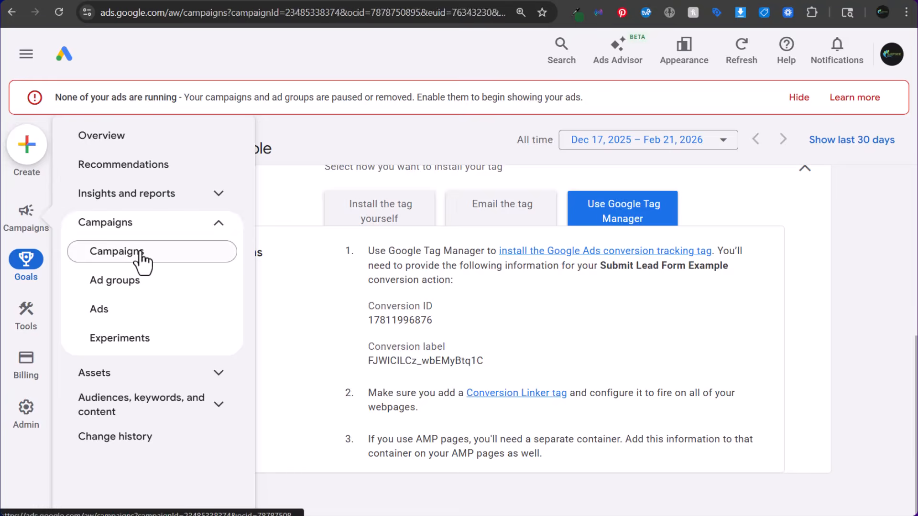
- Open the settings of the Search - Google Ads Consulting campaign and examine the conversion actions in its Submit lead forms goal
scroll(262, 196, down, 5)
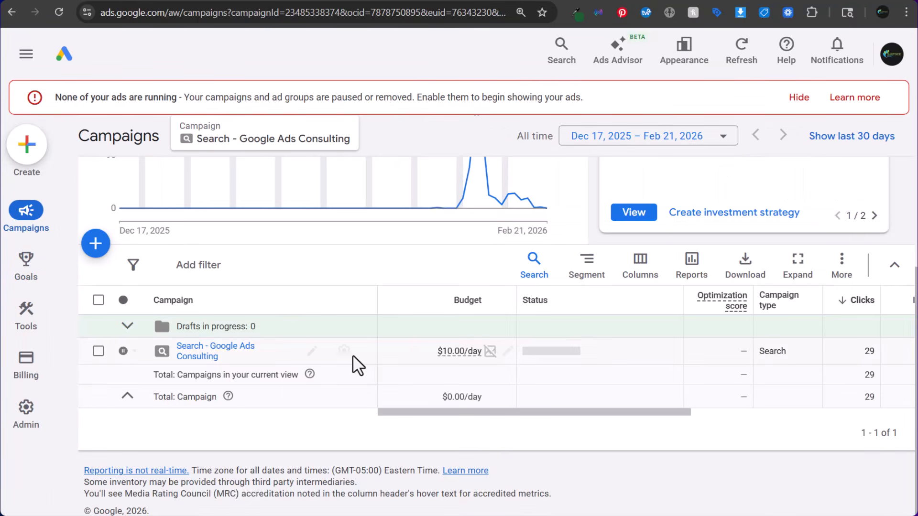
click(344, 351)
scroll(740, 252, down, 5)
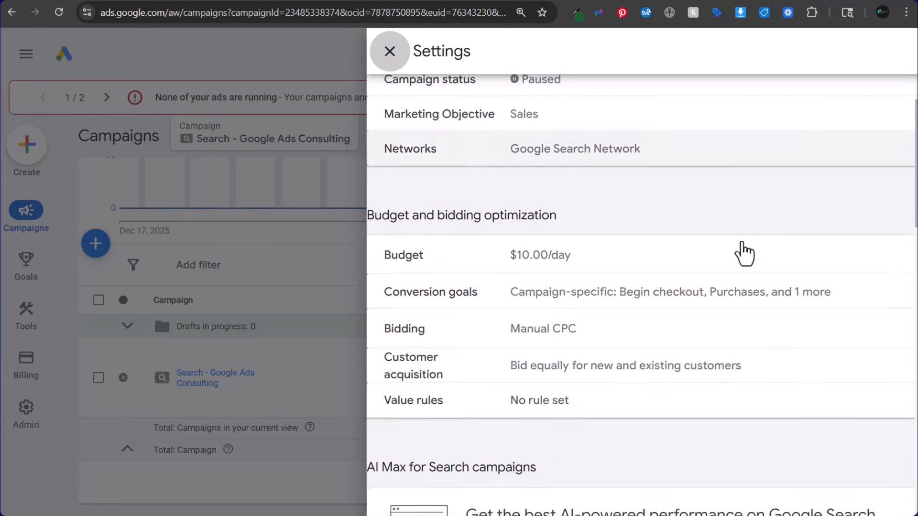
click(779, 144)
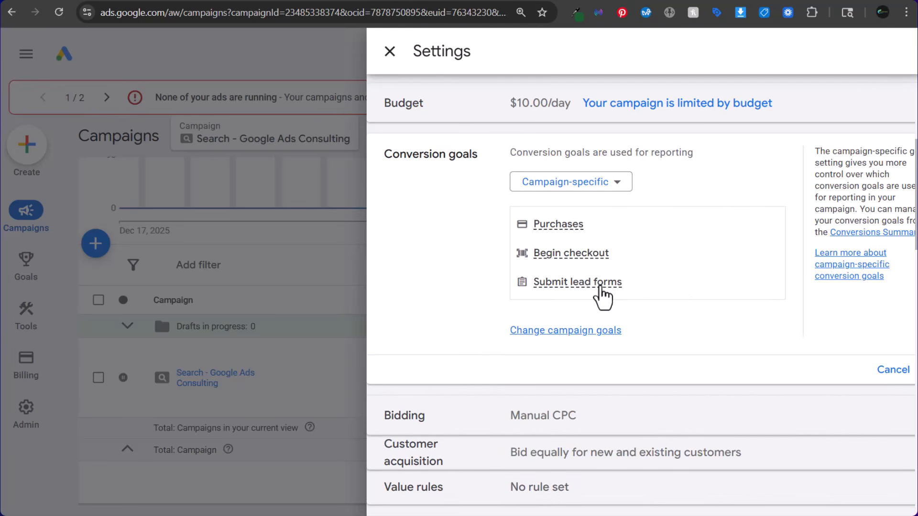
mouse_move(596, 287)
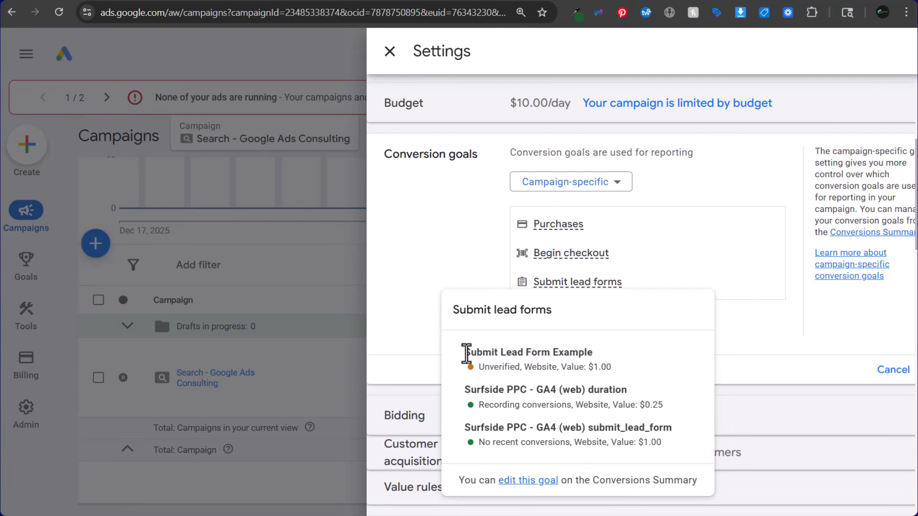
drag(465, 351, 605, 367)
click(621, 373)
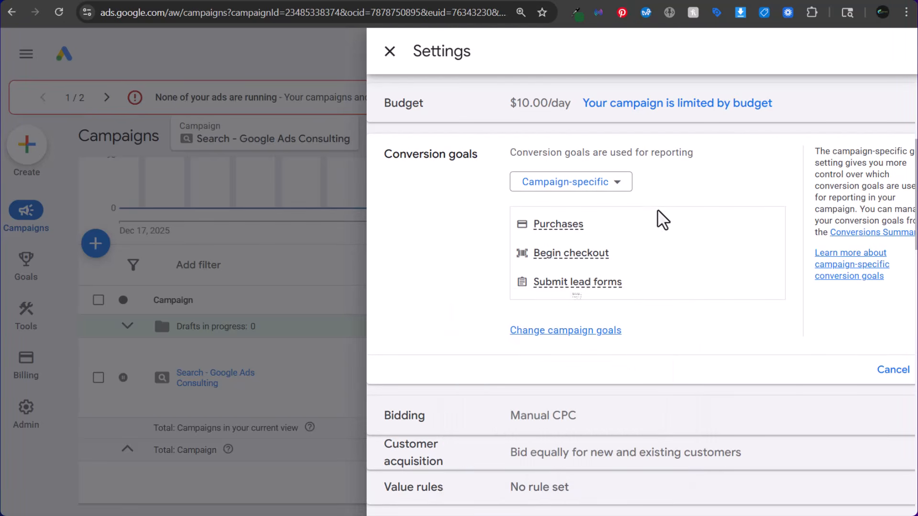
- Compare the campaign's Account-default conversion goals with its Campaign-specific goals, leaving Campaign-specific selected
click(617, 191)
click(591, 201)
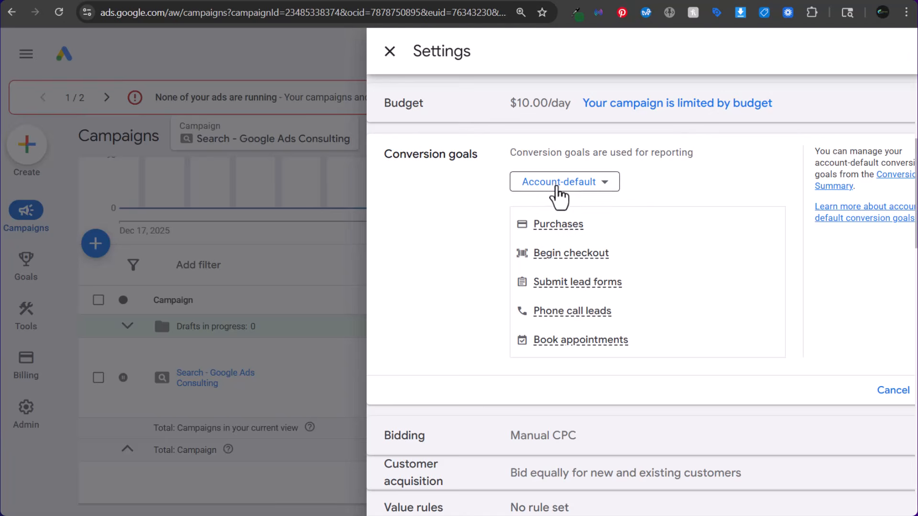
click(557, 193)
click(561, 215)
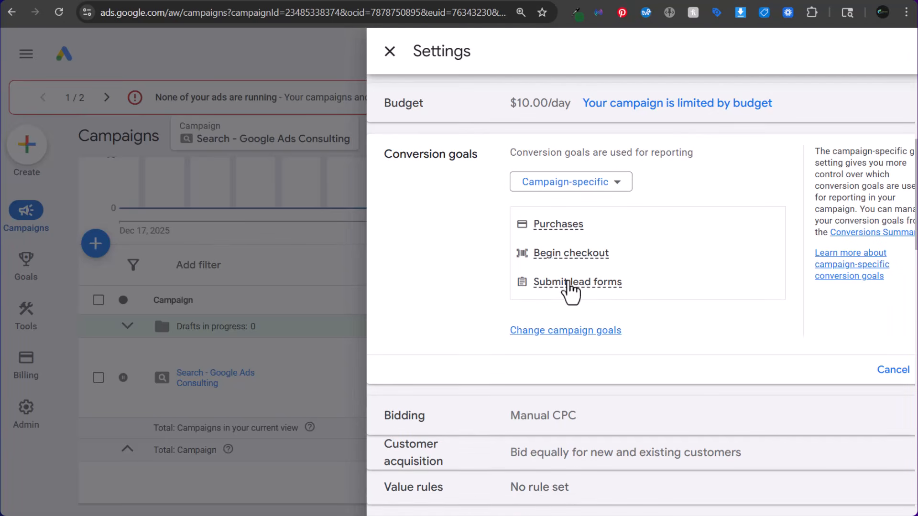
- Close the campaign settings without saving and hide the alert that none of the ads are running
click(401, 52)
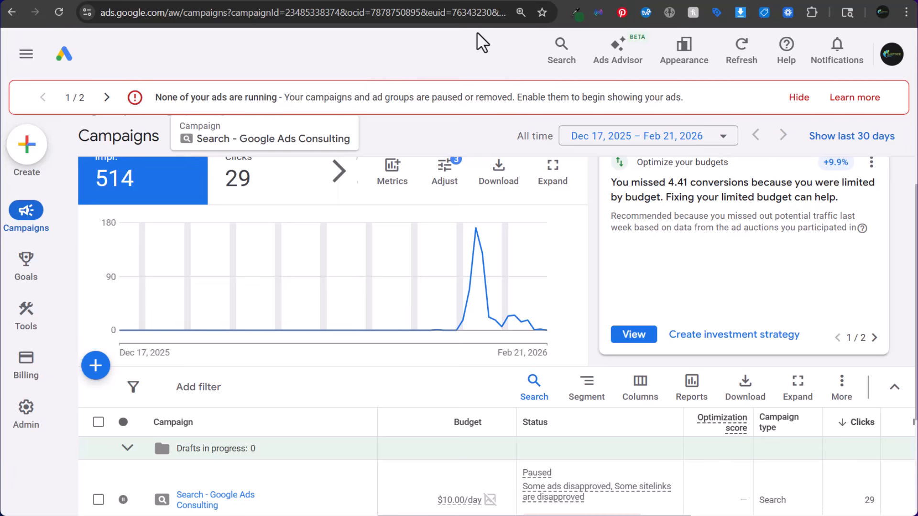
click(798, 98)
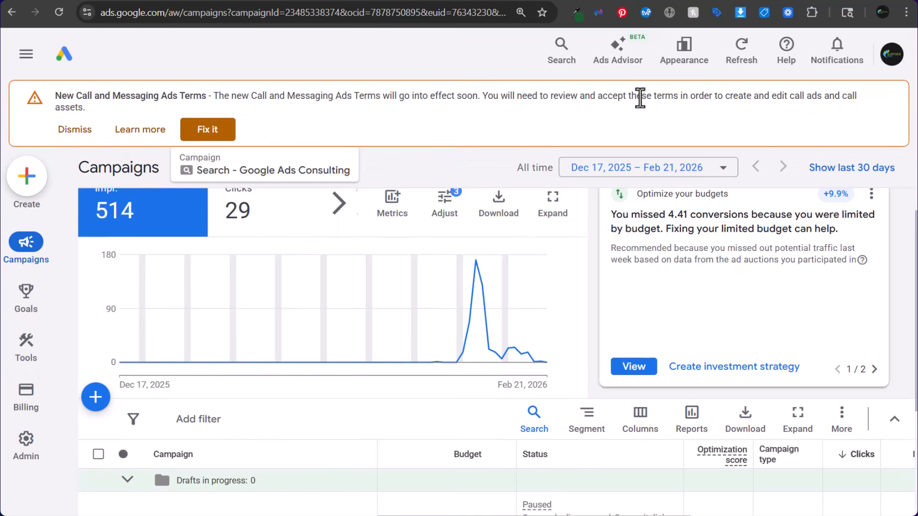